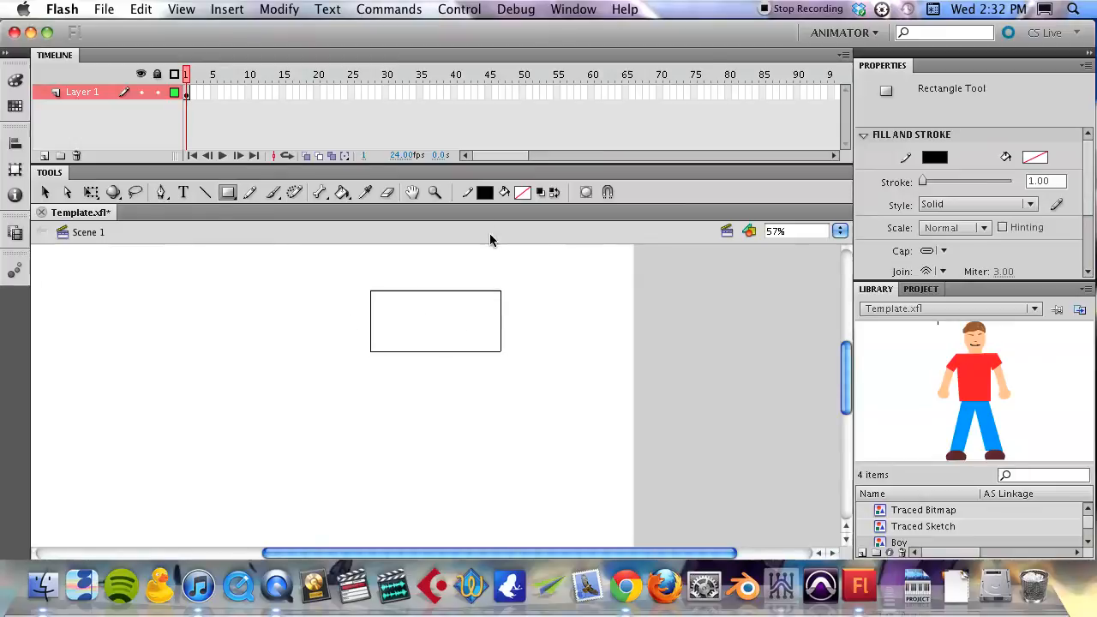
- Set the stroke colour to black (#000000) and the fill colour to none for the shape tools
{"action": "left_click", "coordinate": [484, 192]}
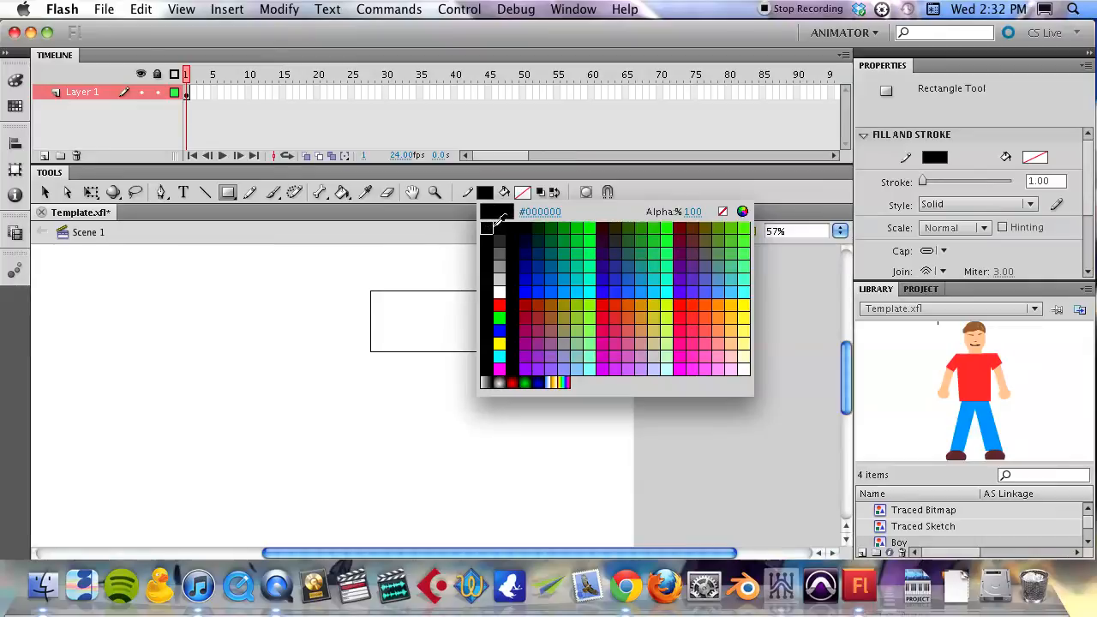
{"action": "left_click", "coordinate": [486, 227]}
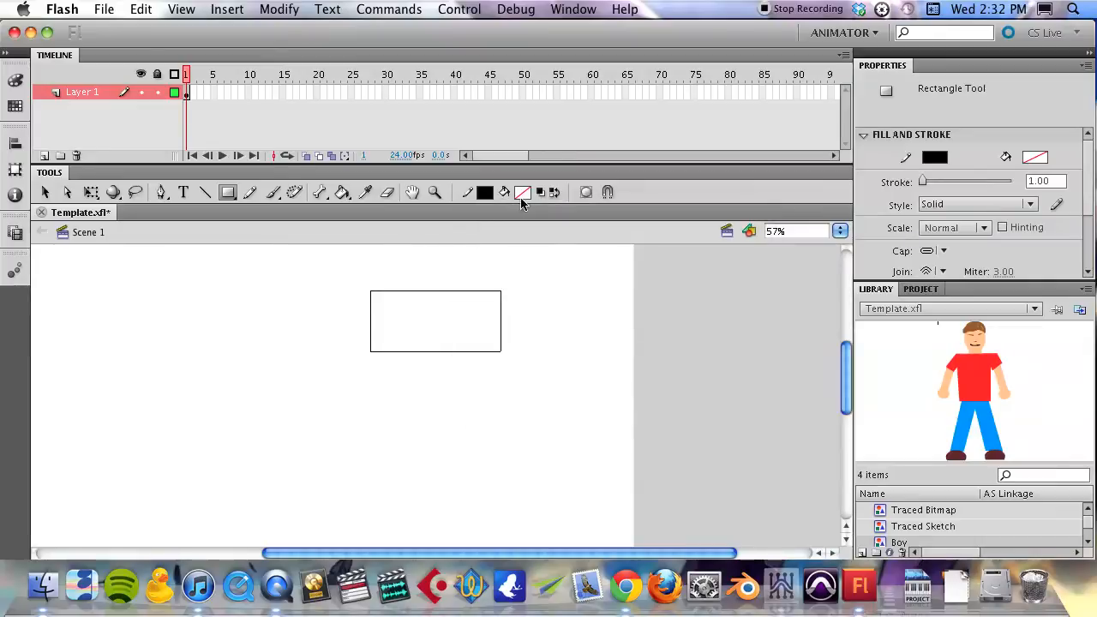
{"action": "left_click", "coordinate": [522, 192]}
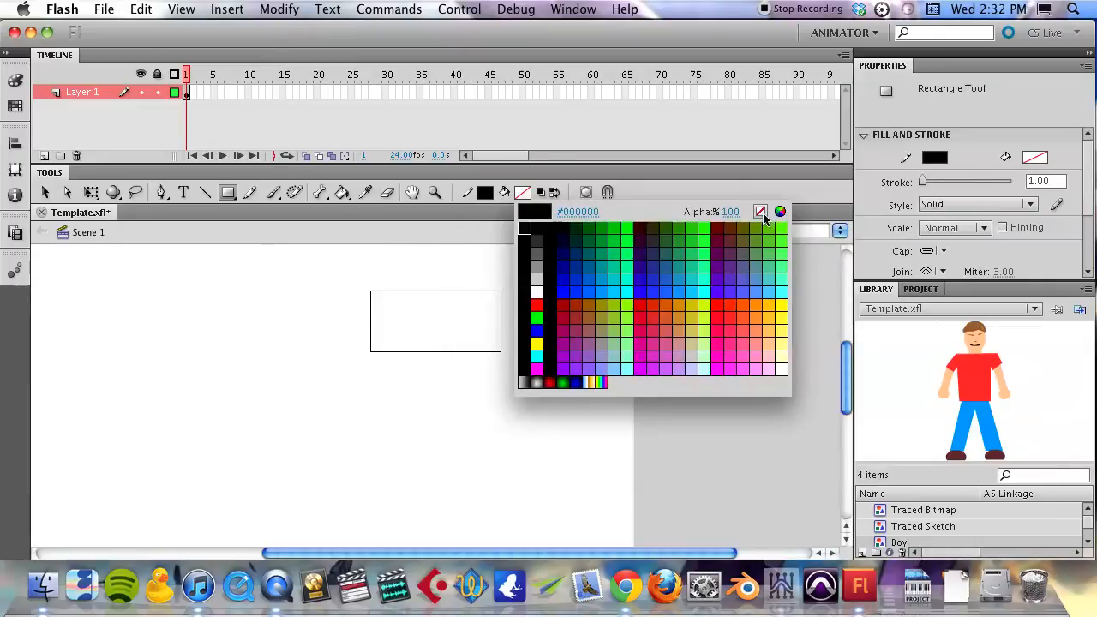
{"action": "left_click", "coordinate": [760, 214]}
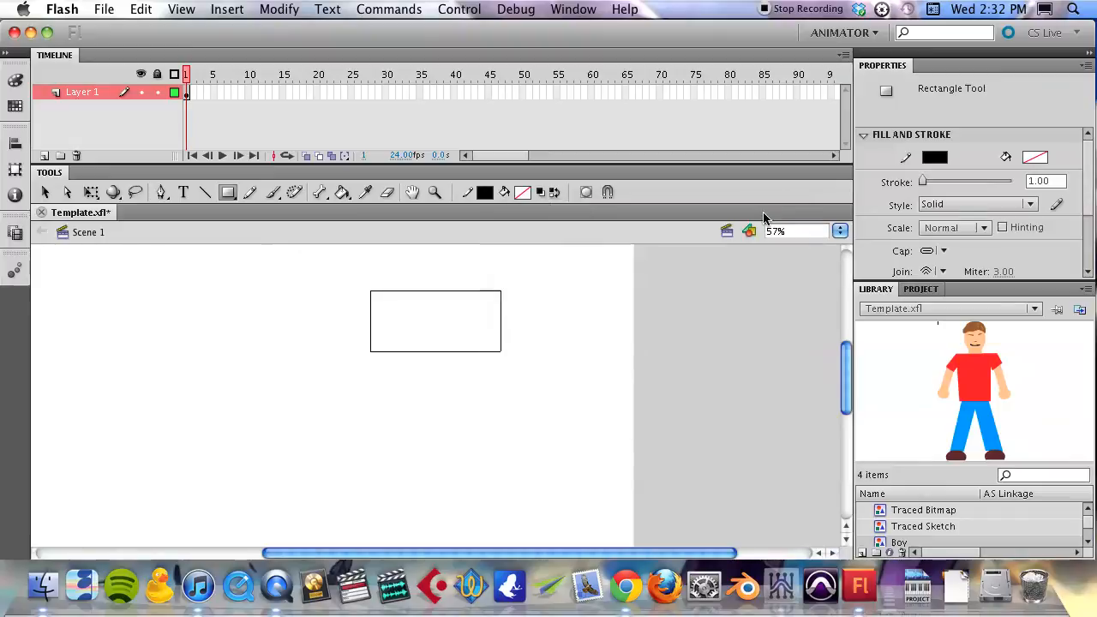
{"action": "left_click", "coordinate": [524, 193]}
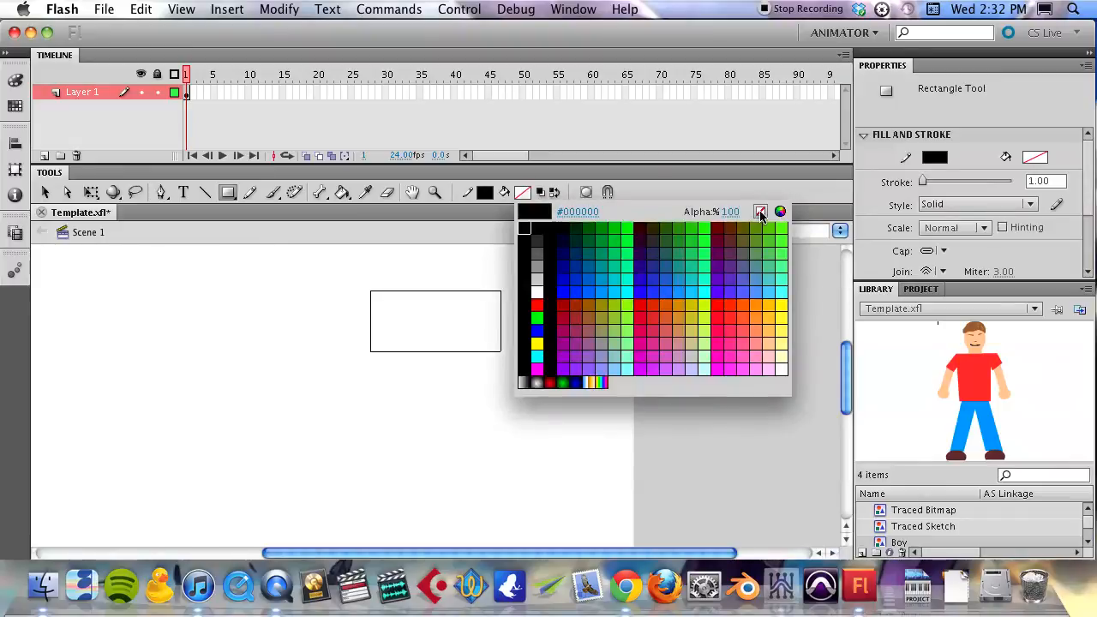
{"action": "left_click", "coordinate": [760, 214]}
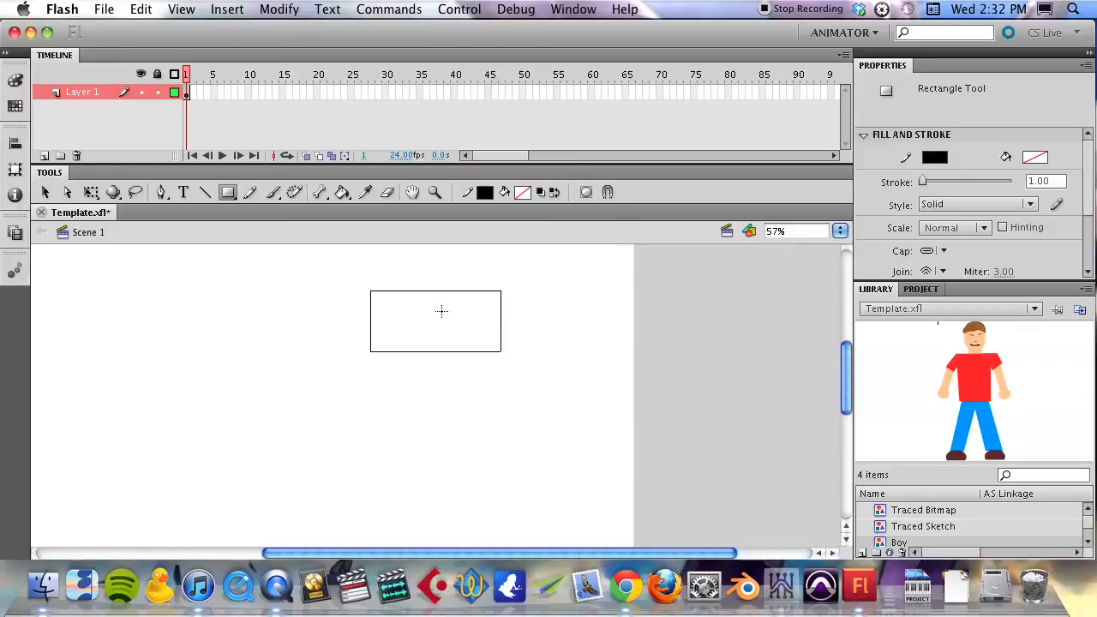
- Draw an unfilled rectangle and a small oval overlapping the existing rectangle
{"action": "left_click_drag", "start_coordinate": [316, 312], "coordinate": [430, 390]}
{"action": "key", "text": "o"}
{"action": "left_click_drag", "start_coordinate": [412, 319], "coordinate": [485, 379]}
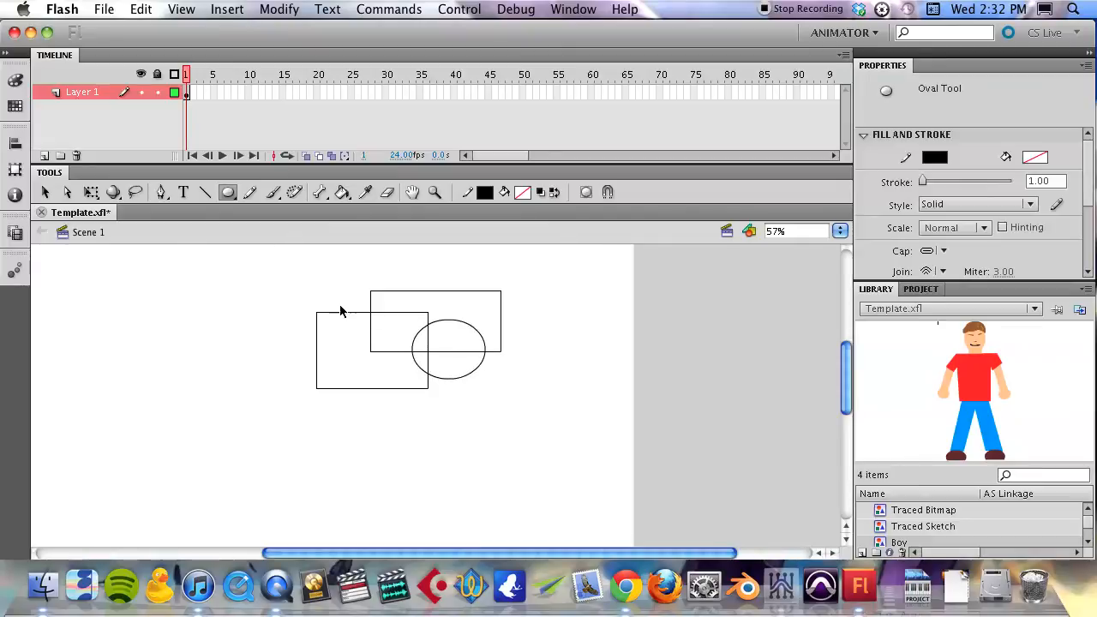
- Delete all the outline shapes from the stage
{"action": "key", "text": "v"}
{"action": "left_click_drag", "start_coordinate": [288, 265], "coordinate": [544, 415]}
{"action": "key", "text": "Delete"}
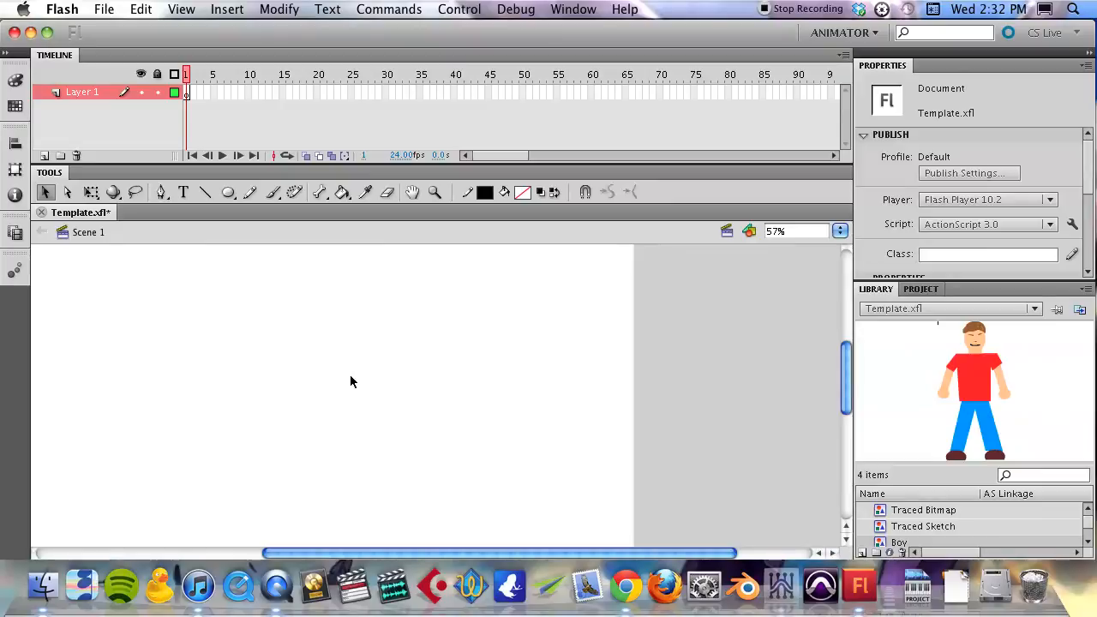
- Draw a tall unfilled rectangle on the stage and pull its top corners inward to form a trapezoid body
{"action": "key", "text": "r"}
{"action": "mouse_move", "coordinate": [342, 361]}
{"action": "left_mouse_down"}
{"action": "mouse_move", "coordinate": [402, 457]}
{"action": "mouse_move", "coordinate": [426, 473]}
{"action": "left_mouse_up"}
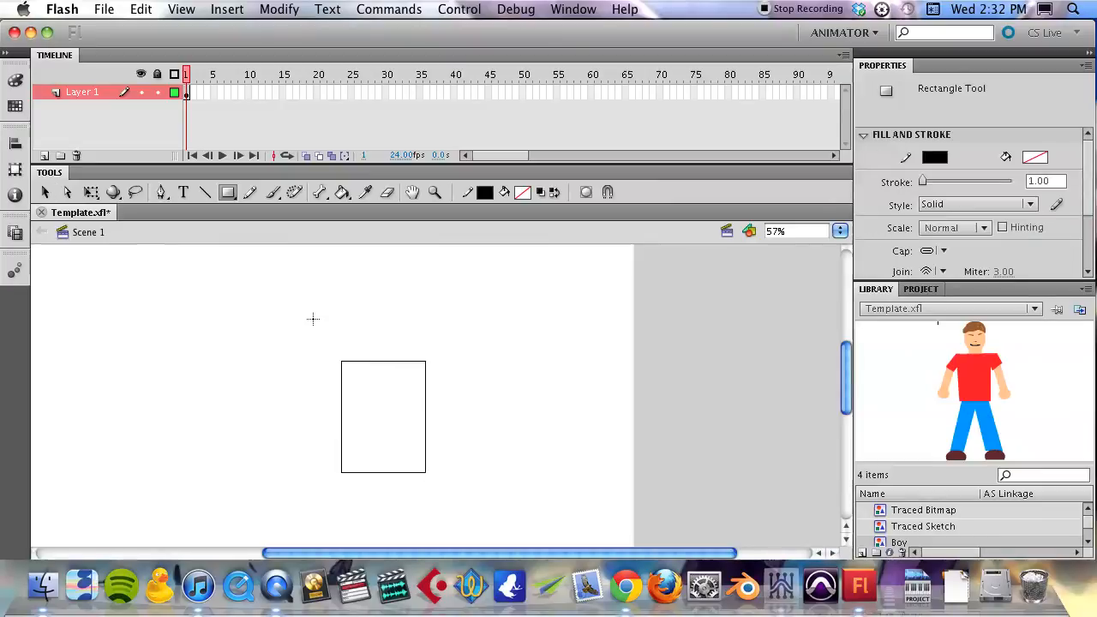
{"action": "key", "text": "v"}
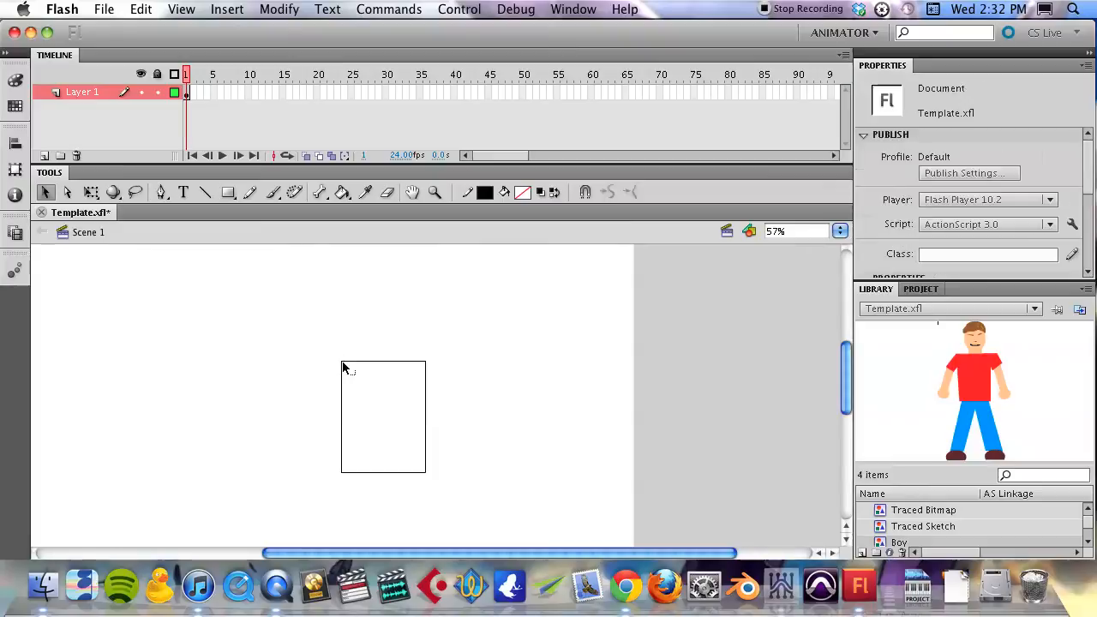
{"action": "left_click_drag", "start_coordinate": [342, 362], "coordinate": [408, 368]}
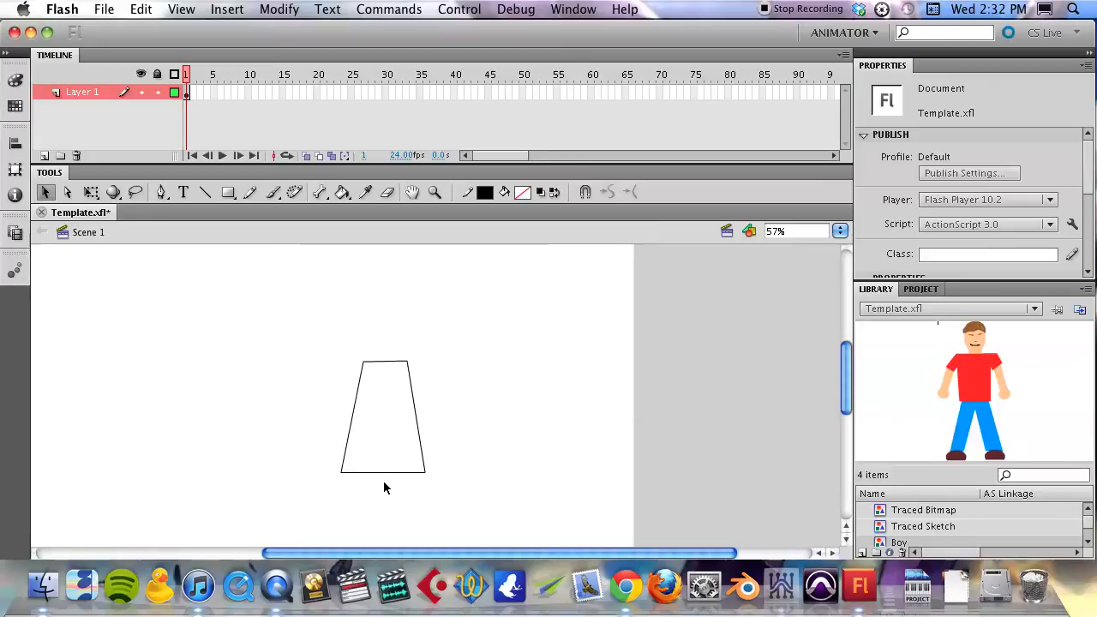
- Draw a leg of two slanted lines below the left part of the body's bottom edge, with a small trapezoid foot, using the Line tool
{"action": "key", "text": "n"}
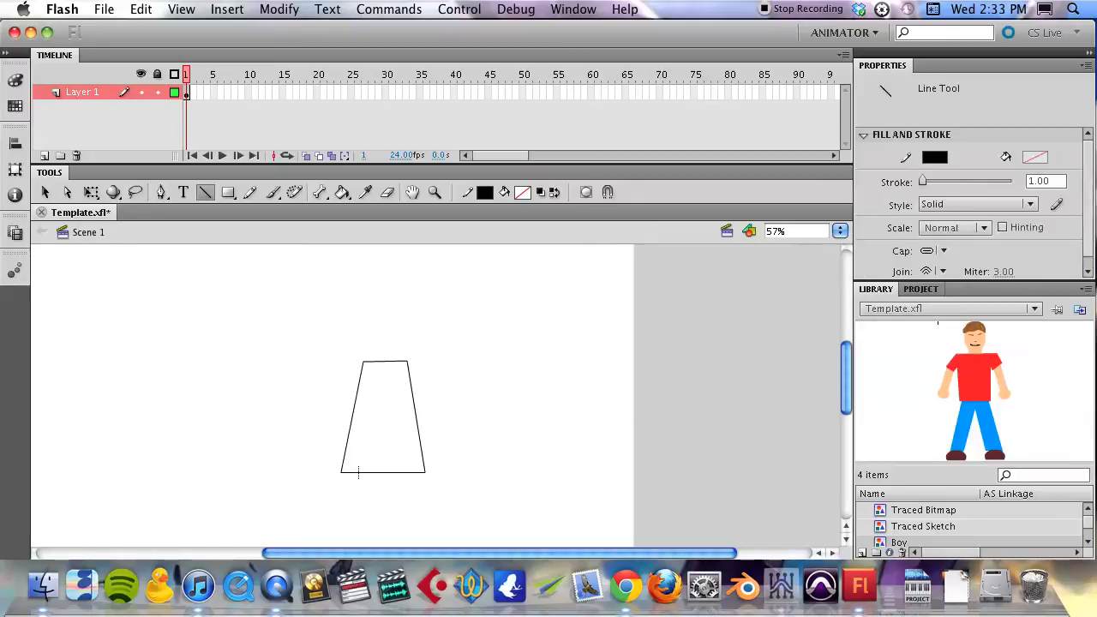
{"action": "left_click_drag", "start_coordinate": [358, 470], "coordinate": [357, 486]}
{"action": "key", "text": "z"}
{"action": "left_click", "coordinate": [360, 471]}
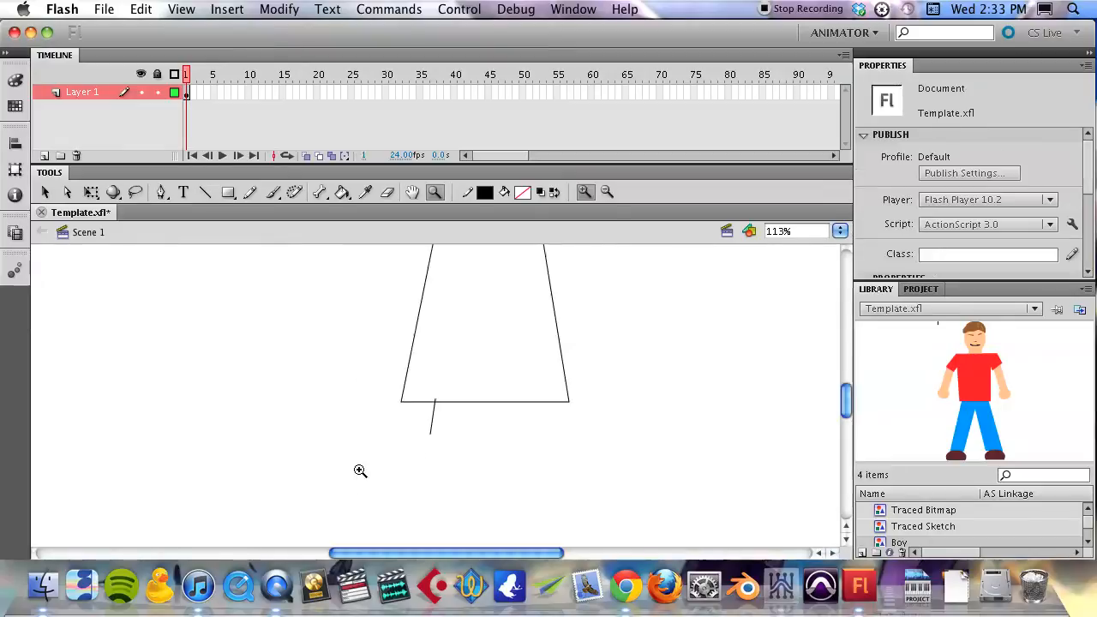
{"action": "left_click", "coordinate": [464, 409]}
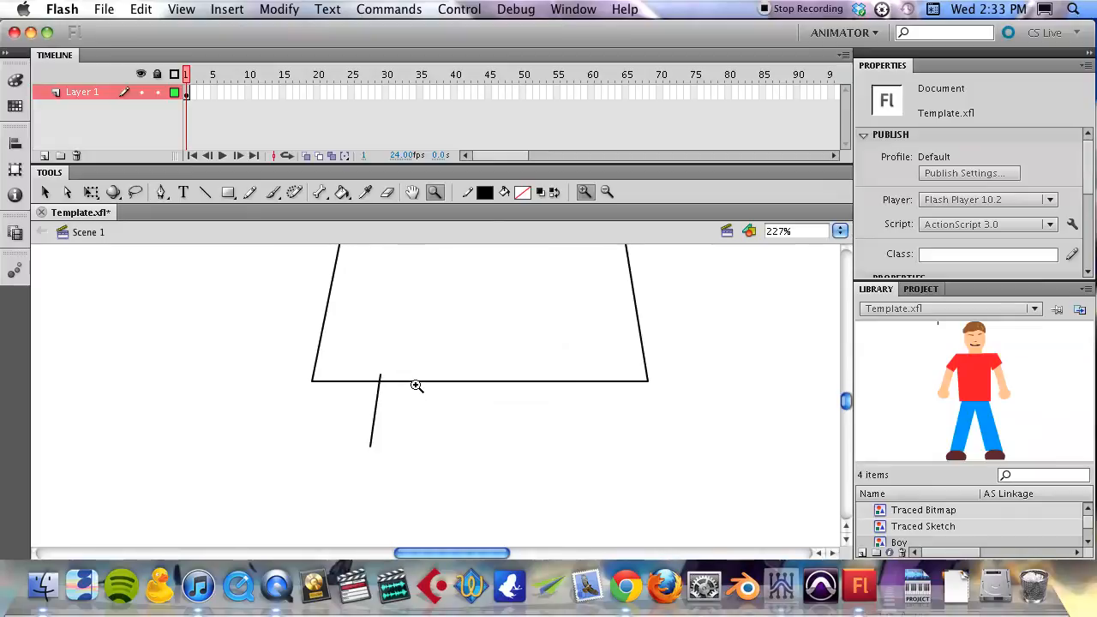
{"action": "key", "text": "l"}
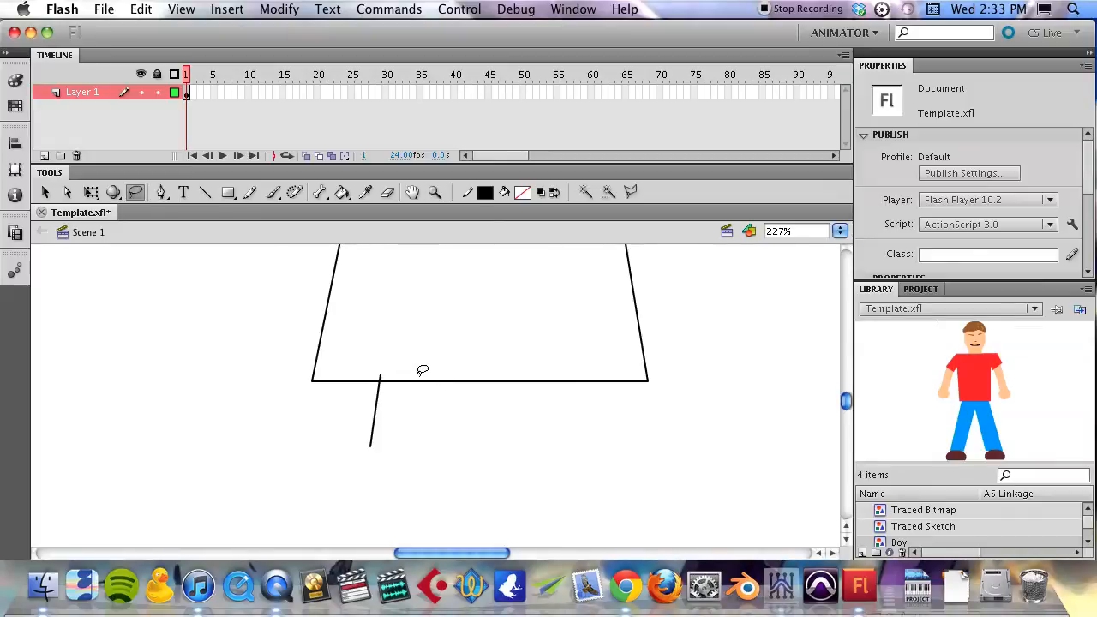
{"action": "key", "text": "n"}
{"action": "mouse_move", "coordinate": [414, 374]}
{"action": "left_mouse_down"}
{"action": "mouse_move", "coordinate": [409, 445]}
{"action": "mouse_move", "coordinate": [358, 460]}
{"action": "mouse_move", "coordinate": [365, 442]}
{"action": "left_mouse_up"}
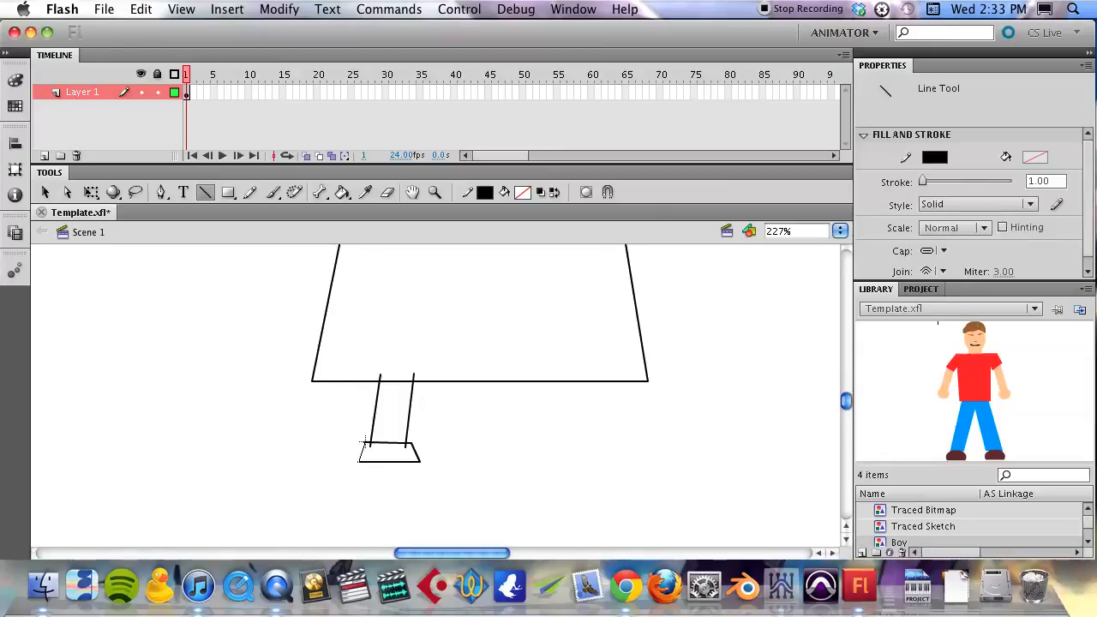
- Delete the overshooting line ends where the leg crosses the body's bottom edge and the top of the foot
{"action": "key", "text": "v"}
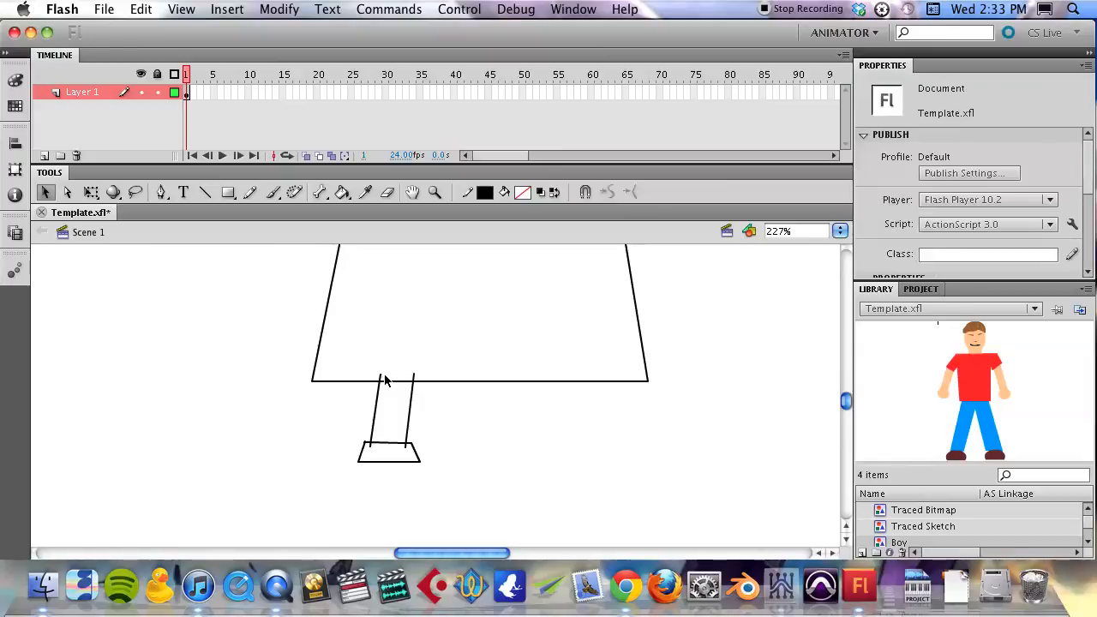
{"action": "left_click", "coordinate": [380, 375]}
{"action": "key", "text": "Delete"}
{"action": "left_click", "coordinate": [414, 375]}
{"action": "key", "text": "Delete"}
{"action": "left_click", "coordinate": [405, 444]}
{"action": "key", "text": "Delete"}
{"action": "left_click", "coordinate": [370, 446]}
{"action": "key", "text": "Delete"}
- Bend the foot's two sides and its top line outward into curves to shape a rounded shoe
{"action": "left_click_drag", "start_coordinate": [359, 452], "coordinate": [352, 453]}
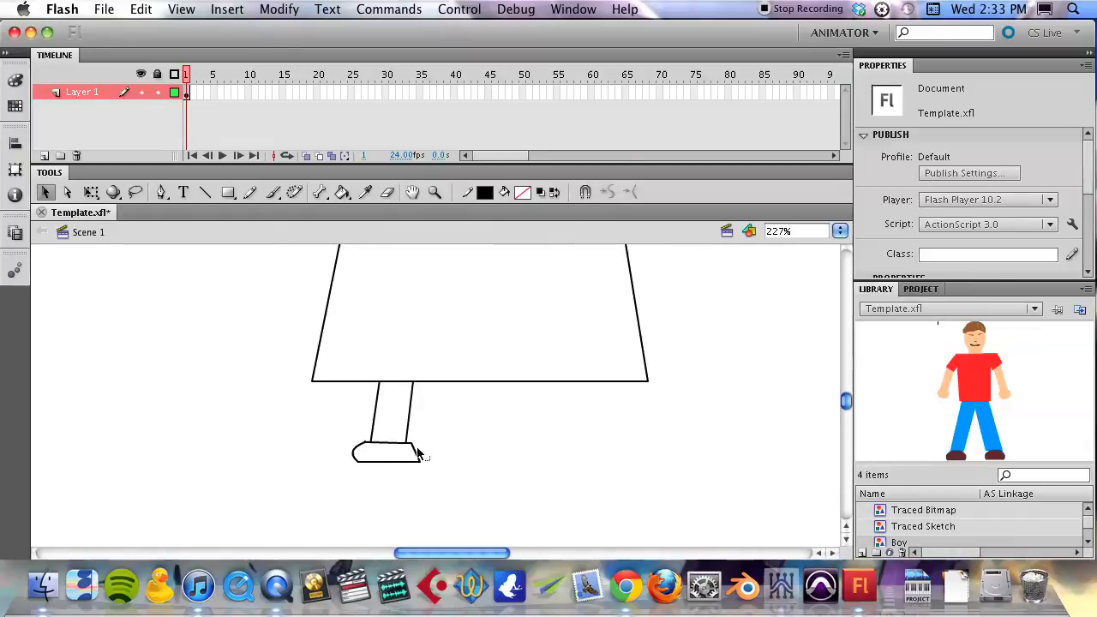
{"action": "left_click_drag", "start_coordinate": [425, 454], "coordinate": [424, 455]}
{"action": "left_click_drag", "start_coordinate": [423, 451], "coordinate": [425, 450]}
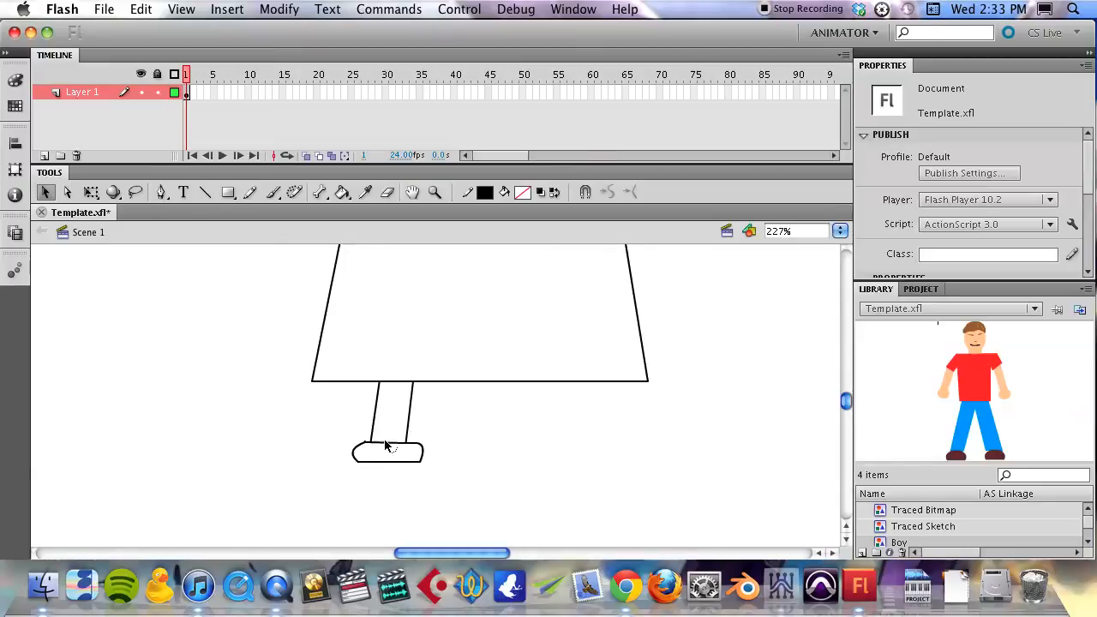
{"action": "left_click_drag", "start_coordinate": [384, 438], "coordinate": [385, 433]}
- Select the whole leg and foot outline and place a copy to its right under the body
{"action": "left_click", "coordinate": [376, 419]}
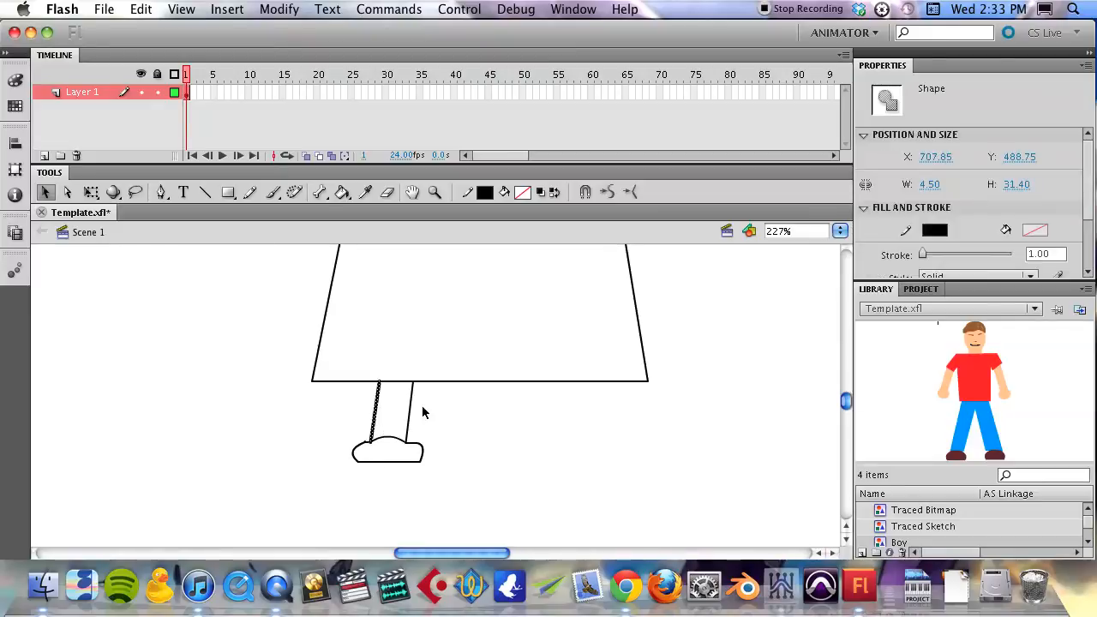
{"action": "left_click", "coordinate": [410, 411], "text": "shift"}
{"action": "left_click_drag", "start_coordinate": [444, 424], "coordinate": [272, 480]}
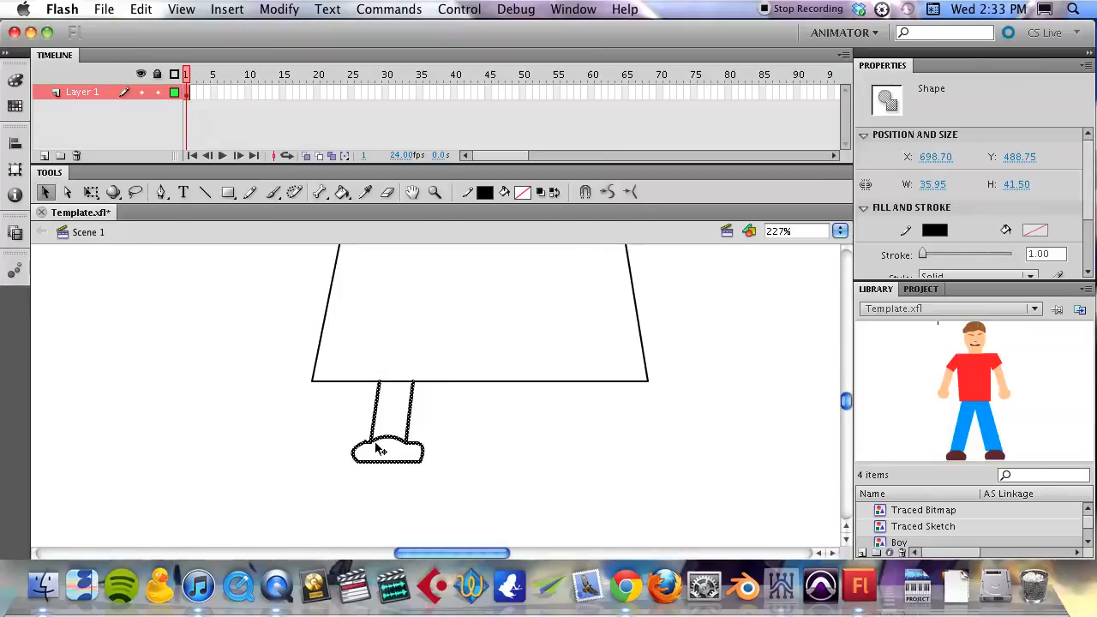
{"action": "left_click_drag", "start_coordinate": [381, 444], "coordinate": [494, 449], "text": "alt"}
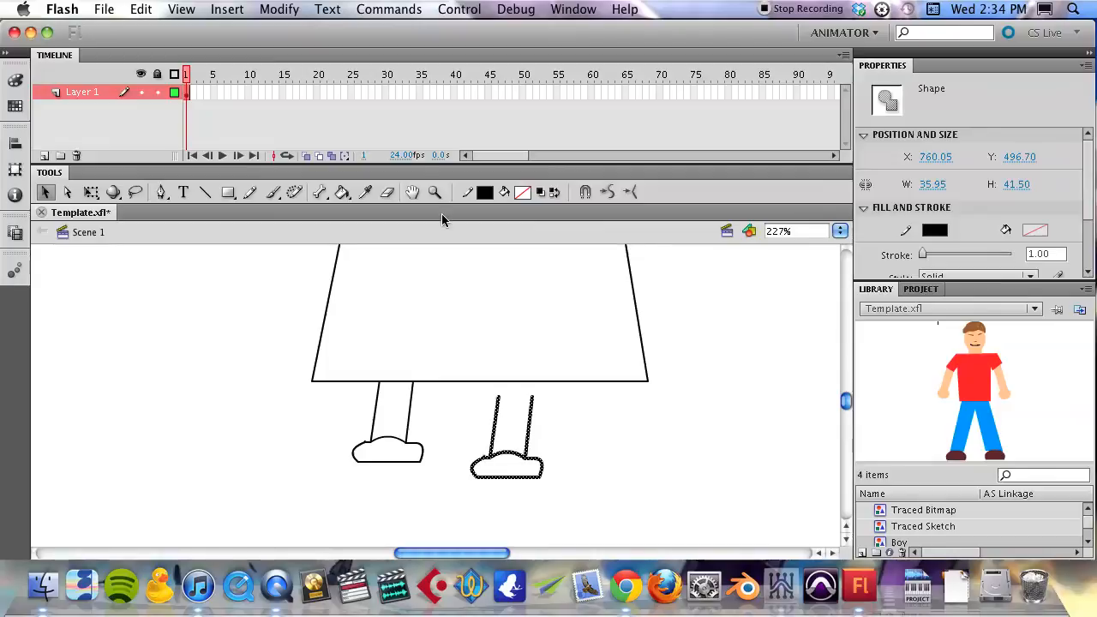
- Flip the copied leg horizontally and move it under the right part of the body's bottom edge
{"action": "left_click", "coordinate": [285, 9]}
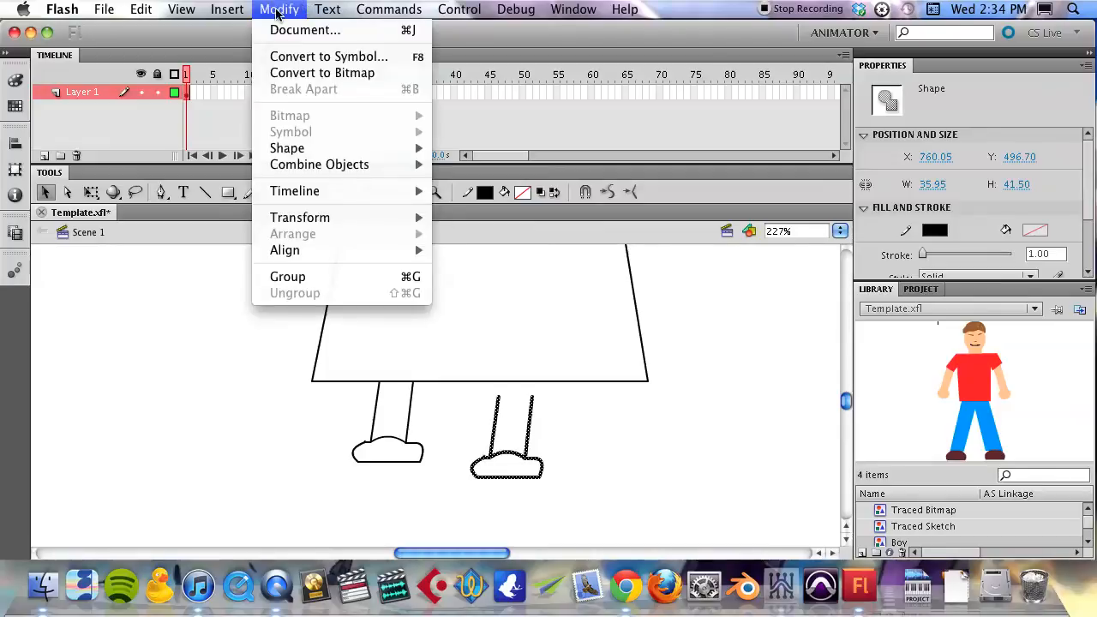
{"action": "mouse_move", "coordinate": [315, 257]}
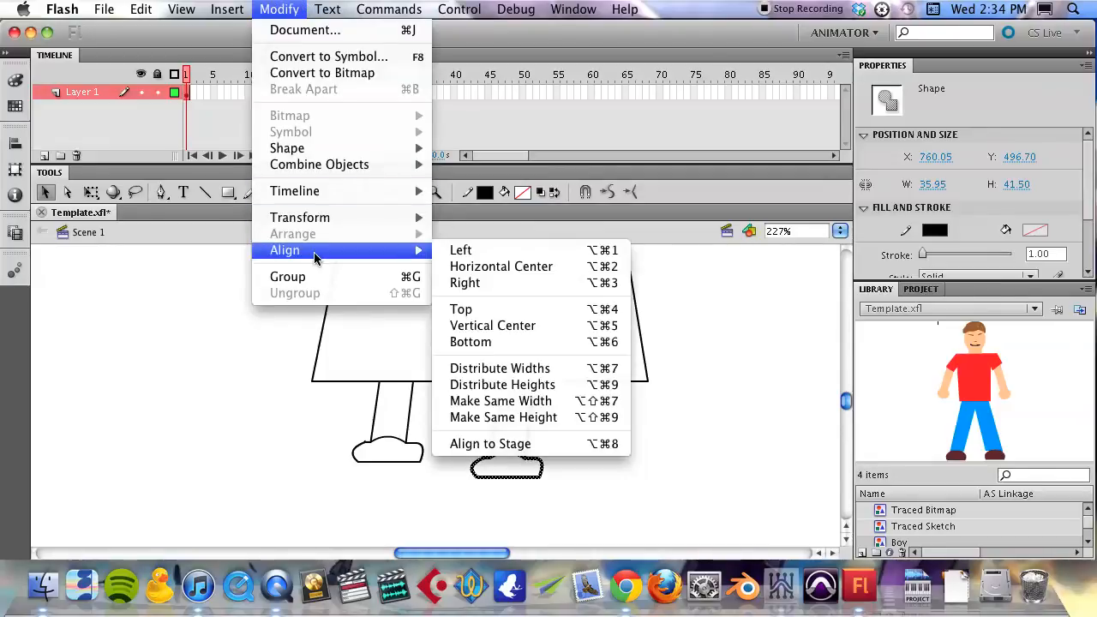
{"action": "mouse_move", "coordinate": [313, 217]}
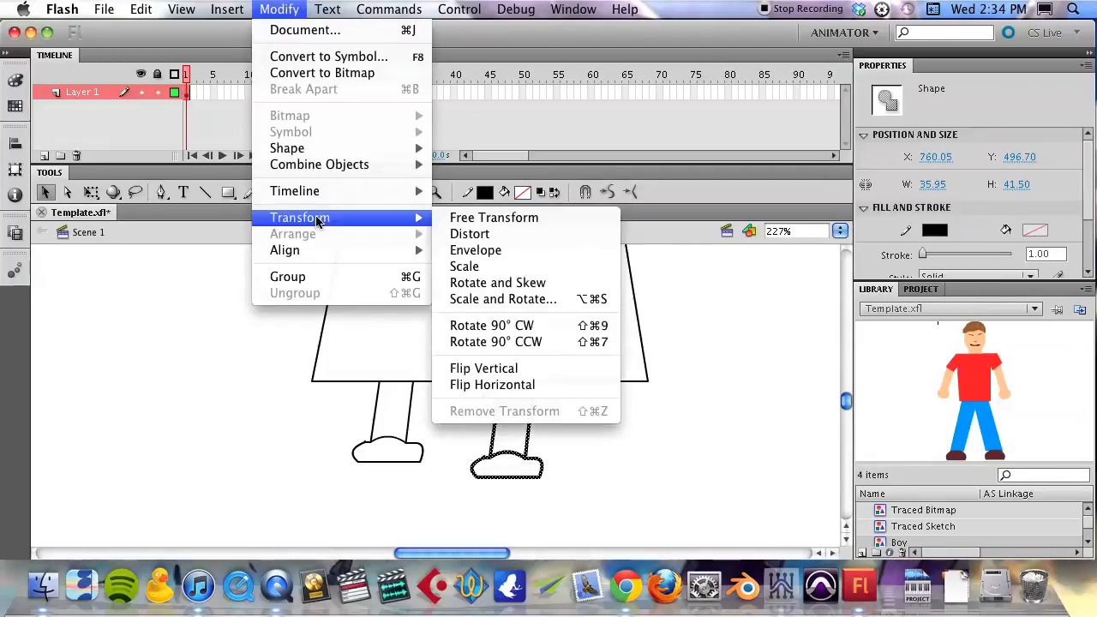
{"action": "left_click", "coordinate": [523, 384]}
{"action": "left_click_drag", "start_coordinate": [520, 424], "coordinate": [586, 413]}
- Align the copied leg's upper ends with the body's bottom edge and check the joined anchor points with the Subselection tool
{"action": "key", "text": "z"}
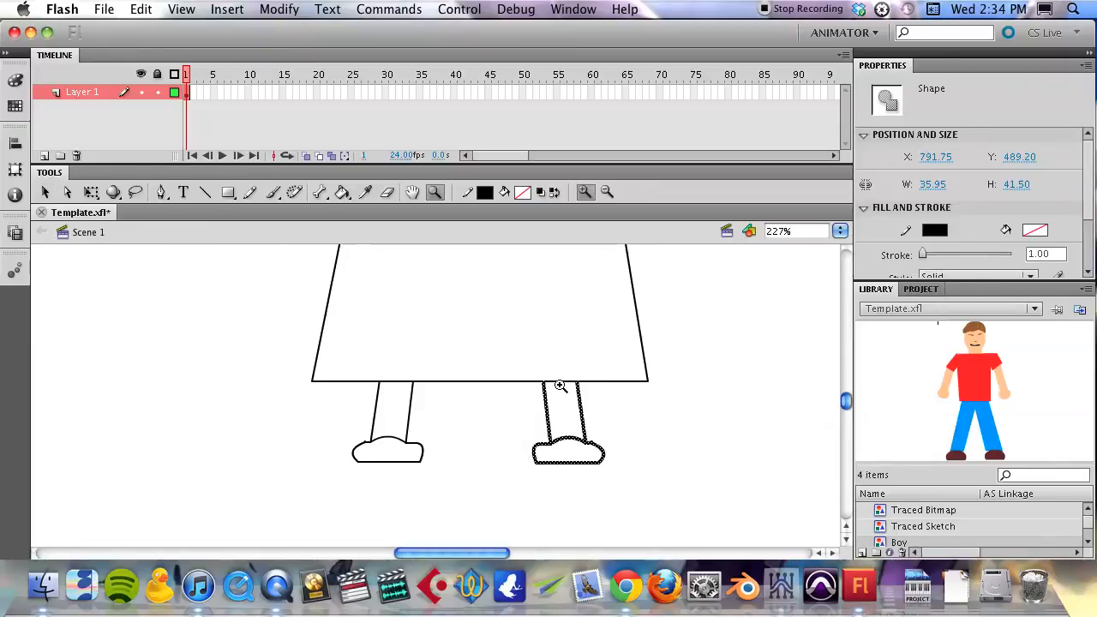
{"action": "left_click", "coordinate": [566, 385]}
{"action": "left_click", "coordinate": [546, 380]}
{"action": "mouse_move", "coordinate": [201, 426]}
{"action": "left_mouse_down"}
{"action": "mouse_move", "coordinate": [475, 384]}
{"action": "mouse_move", "coordinate": [468, 367]}
{"action": "left_mouse_up"}
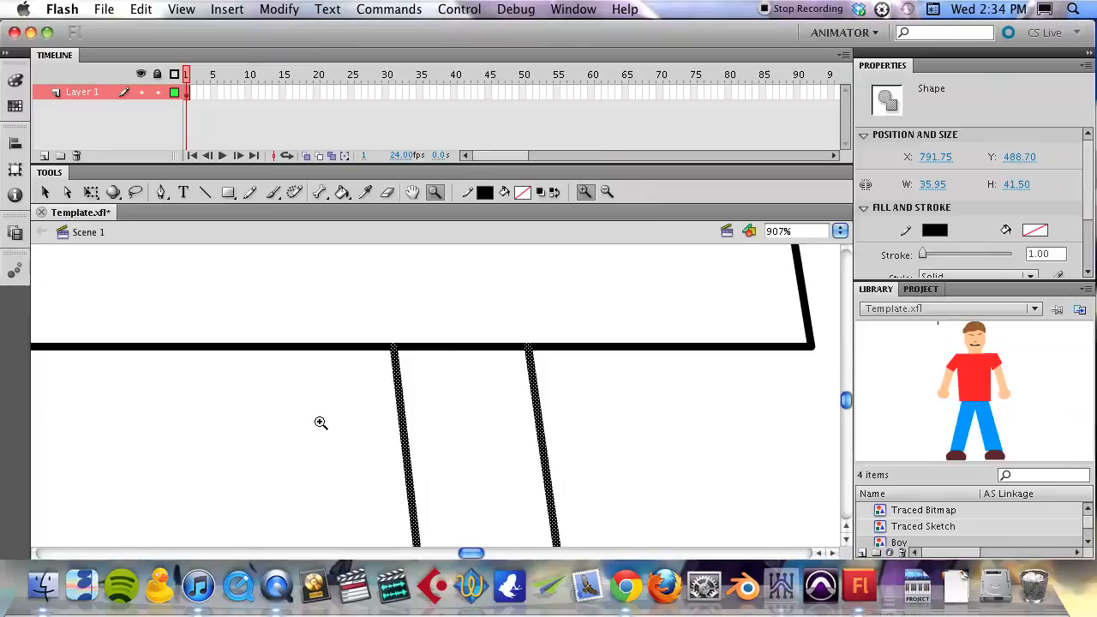
{"action": "key", "text": "a"}
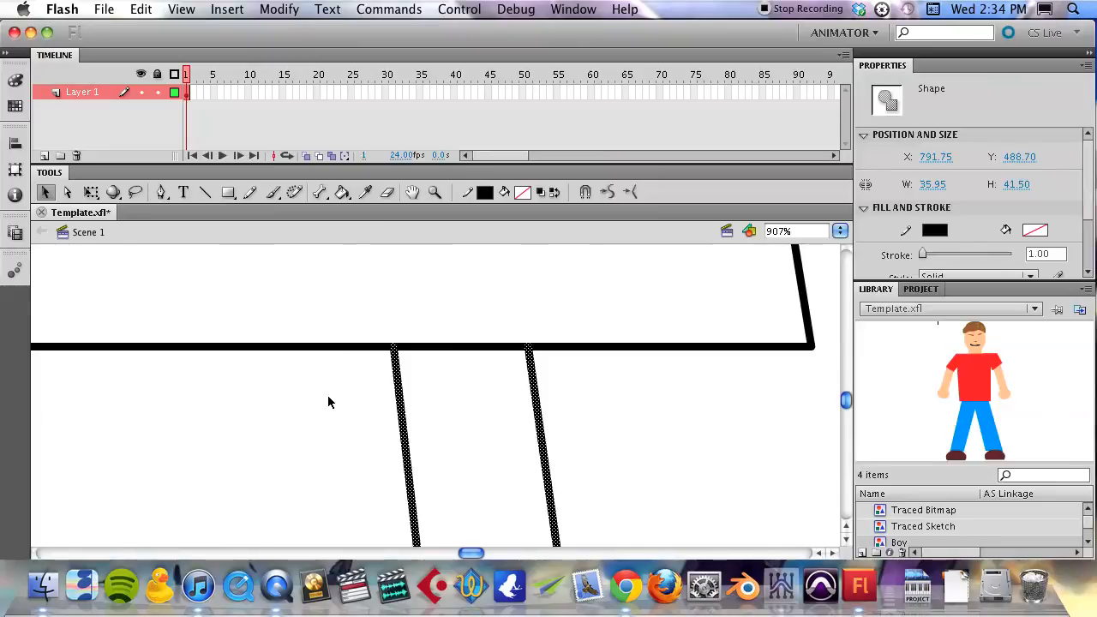
{"action": "left_click", "coordinate": [397, 367]}
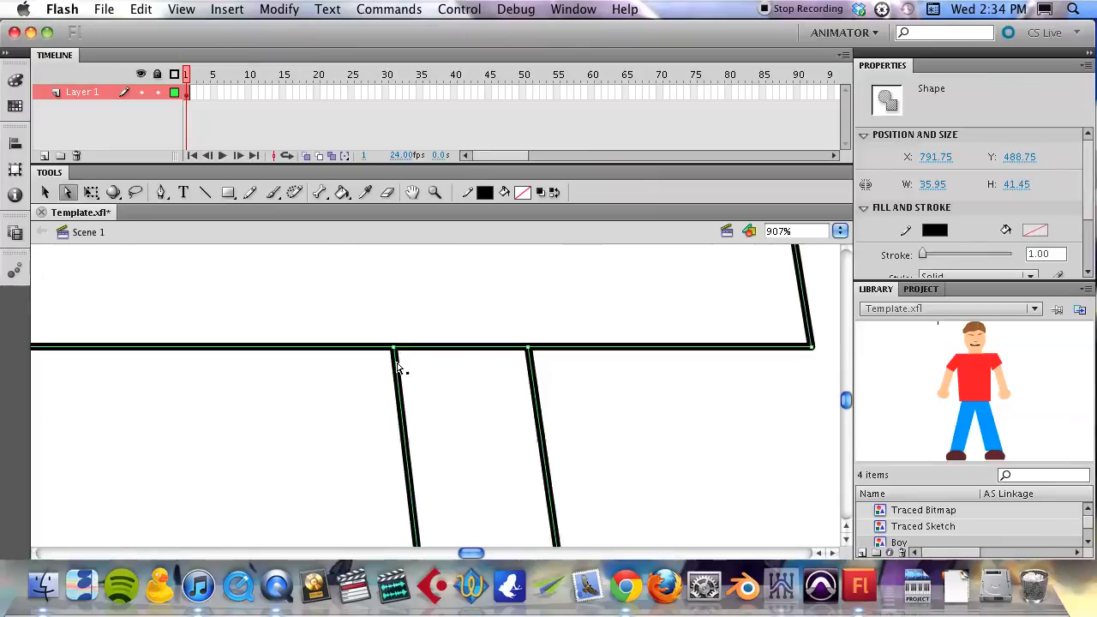
- Select the body's two top anchor points with the Subselection tool and move them down to shorten the body
{"action": "key", "text": "z"}
{"action": "left_click", "coordinate": [346, 407], "text": "alt"}
{"action": "left_click", "coordinate": [346, 408], "text": "alt"}
{"action": "left_click", "coordinate": [347, 408], "text": "alt"}
{"action": "left_click_drag", "start_coordinate": [461, 338], "coordinate": [421, 451]}
{"action": "left_click", "coordinate": [422, 451], "text": "alt"}
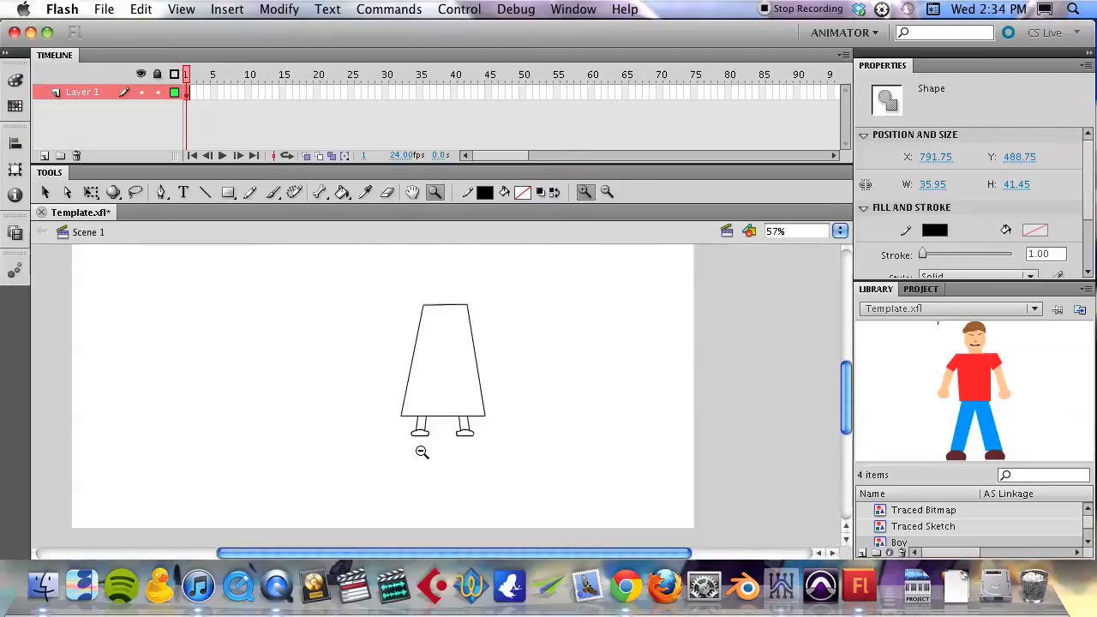
{"action": "mouse_move", "coordinate": [385, 369]}
{"action": "left_mouse_down"}
{"action": "mouse_move", "coordinate": [426, 369]}
{"action": "mouse_move", "coordinate": [444, 421]}
{"action": "mouse_move", "coordinate": [401, 457]}
{"action": "mouse_move", "coordinate": [405, 446]}
{"action": "left_mouse_up"}
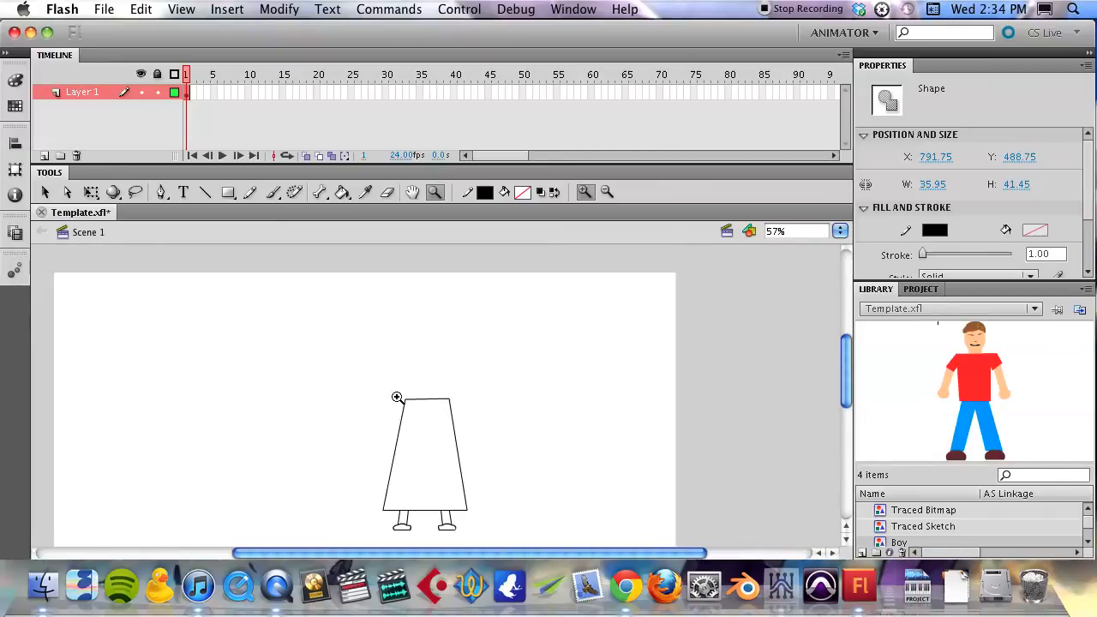
{"action": "key", "text": "v"}
{"action": "left_click_drag", "start_coordinate": [390, 388], "coordinate": [440, 416]}
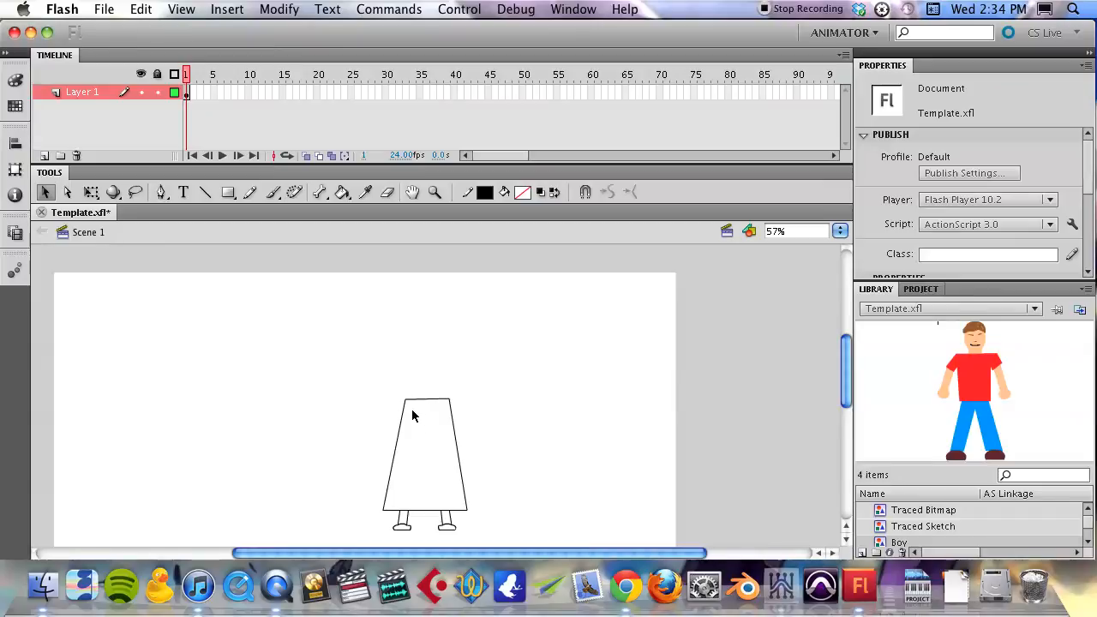
{"action": "key", "text": "a"}
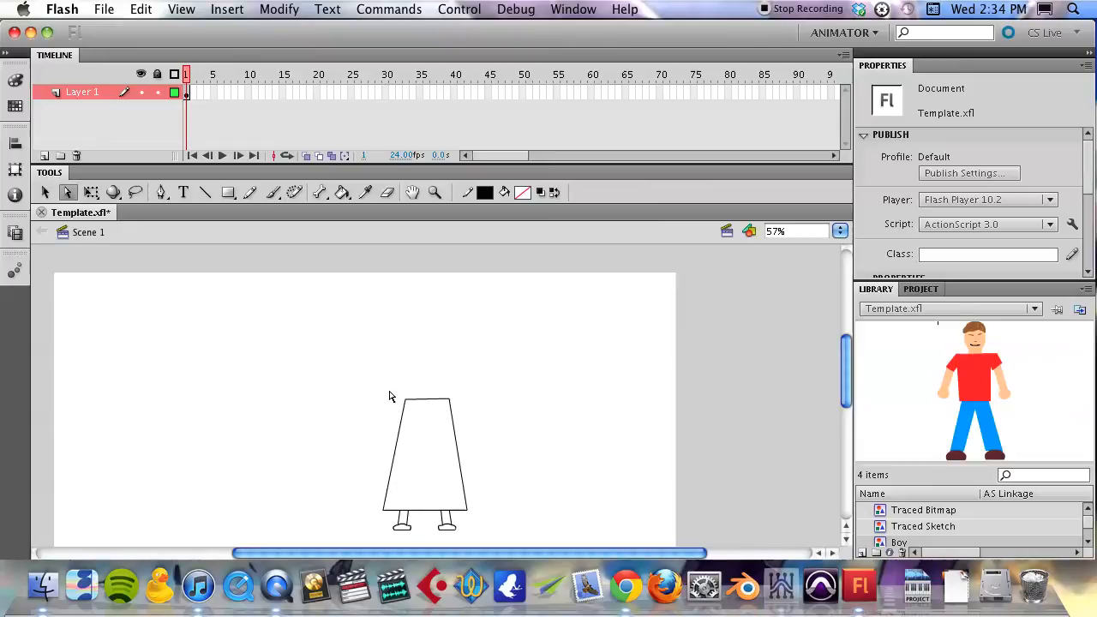
{"action": "left_click_drag", "start_coordinate": [391, 391], "coordinate": [472, 417]}
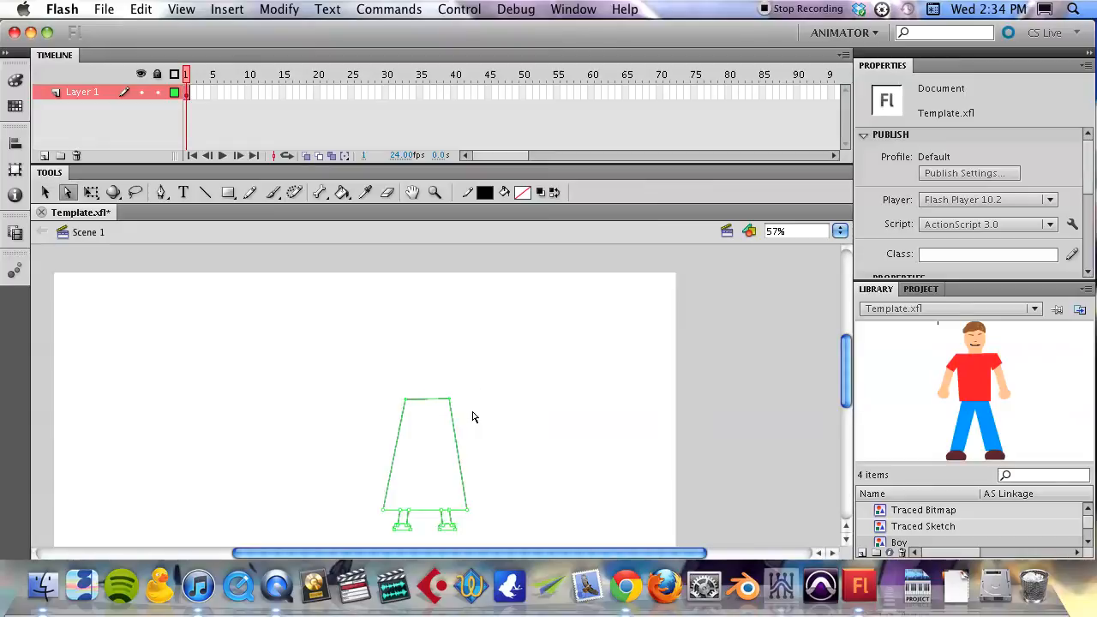
{"action": "key", "text": "shift+Down"}
{"action": "key", "text": "shift+Down"}
{"action": "key", "text": "shift+Down"}
{"action": "key", "text": "shift+Down"}
{"action": "key", "text": "shift+Down"}
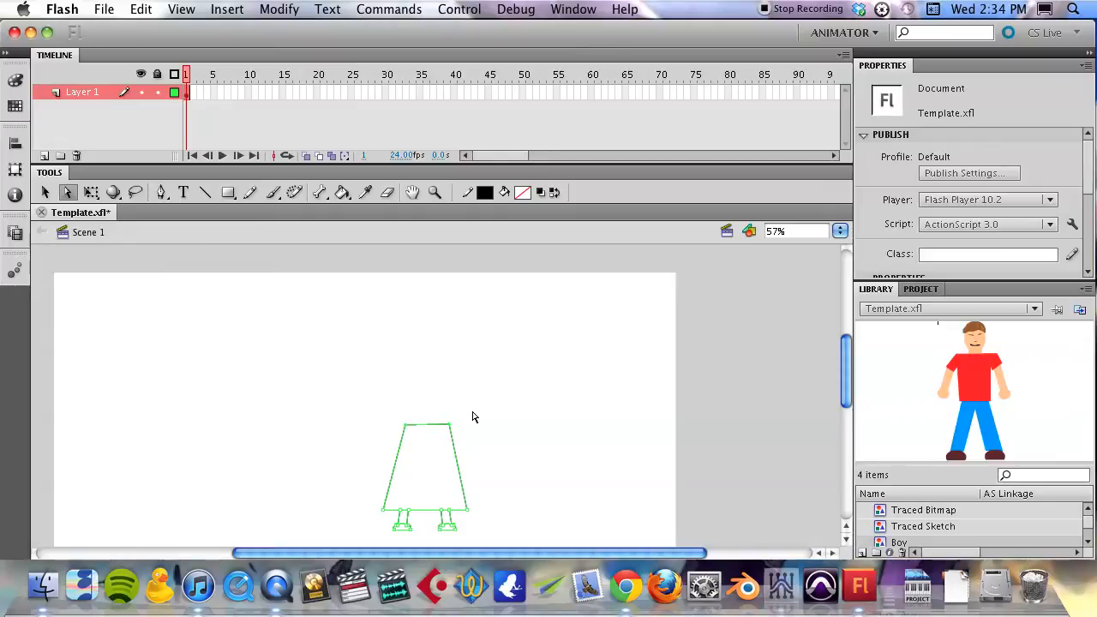
- Select the right-hand anchor points of the body together with its right leg using the Subselection tool and shift them left to narrow the body
{"action": "left_click", "coordinate": [472, 416]}
{"action": "left_click_drag", "start_coordinate": [434, 407], "coordinate": [485, 541]}
{"action": "left_click", "coordinate": [499, 412]}
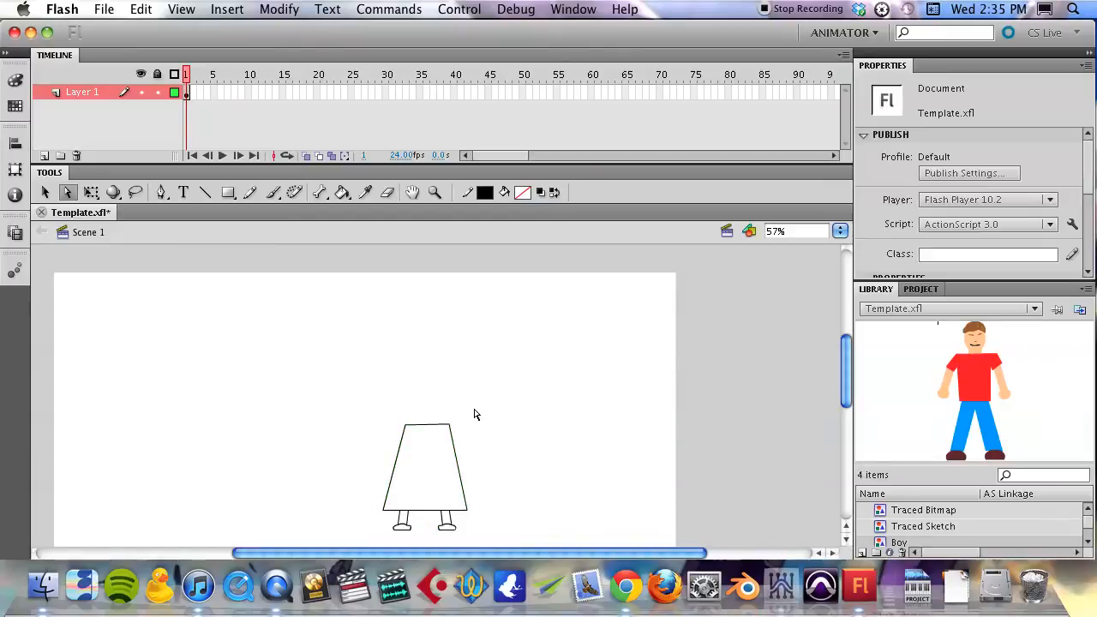
{"action": "left_click_drag", "start_coordinate": [426, 408], "coordinate": [493, 547]}
{"action": "key", "text": "z"}
{"action": "left_click", "coordinate": [455, 499]}
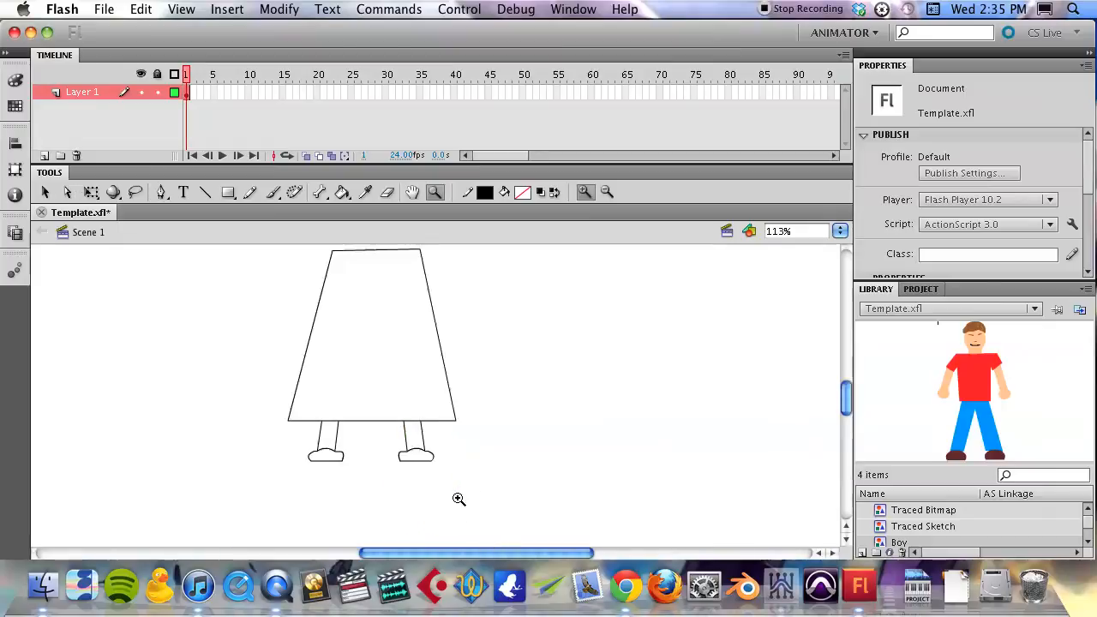
{"action": "scroll", "coordinate": [454, 470], "scroll_direction": "up", "scroll_amount": 2}
{"action": "key", "text": "a"}
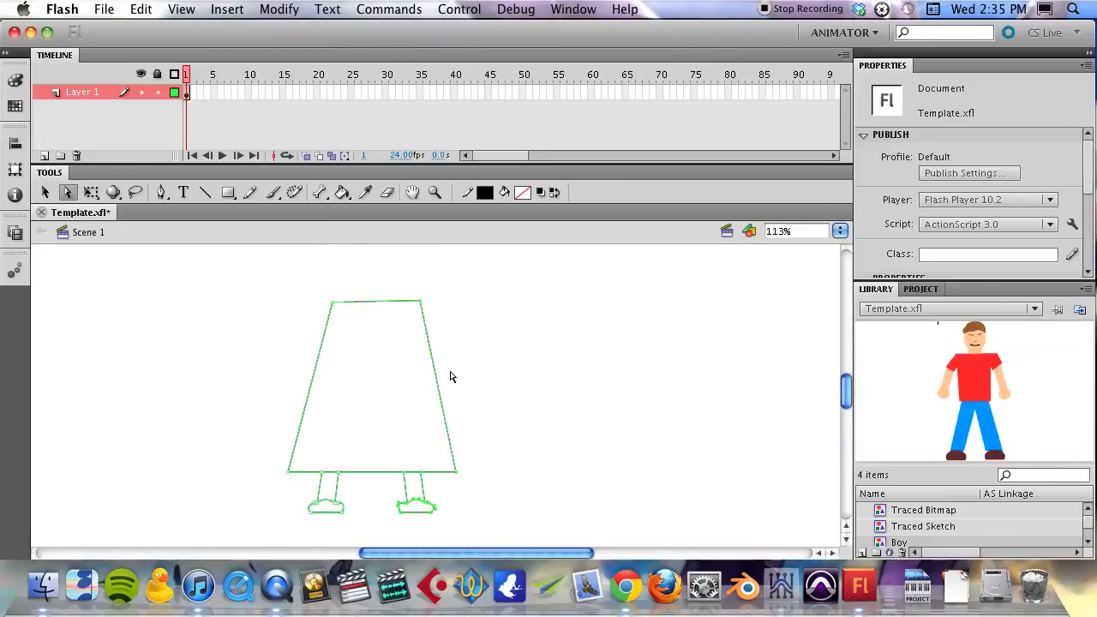
{"action": "left_click_drag", "start_coordinate": [384, 281], "coordinate": [488, 547]}
{"action": "key", "text": "Left"}
{"action": "key", "text": "Left"}
{"action": "key", "text": "Left"}
{"action": "key", "text": "Left"}
{"action": "key", "text": "Left"}
{"action": "key", "text": "Left"}
{"action": "key", "text": "Left"}
{"action": "key", "text": "Left"}
{"action": "key", "text": "Left"}
{"action": "key", "text": "Left"}
{"action": "key", "text": "Left"}
{"action": "key", "text": "Left"}
{"action": "key", "text": "Left"}
{"action": "key", "text": "Left"}
{"action": "key", "text": "Left"}
{"action": "key", "text": "Left"}
{"action": "key", "text": "Left"}
{"action": "key", "text": "Left"}
{"action": "key", "text": "Left"}
{"action": "key", "text": "Left"}
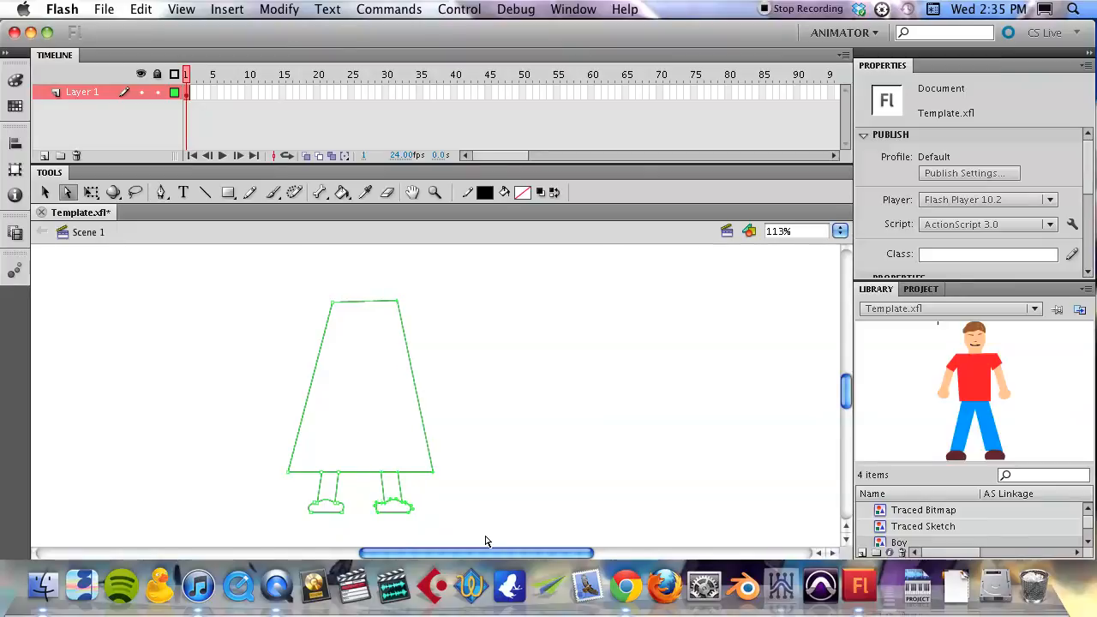
{"action": "left_click", "coordinate": [478, 449]}
- Draw the right half of a short-sleeved shirt above the body with the Line tool, including shoulder, sleeve, armpit crease and side
{"action": "key", "text": "z"}
{"action": "left_click", "coordinate": [477, 447], "text": "alt"}
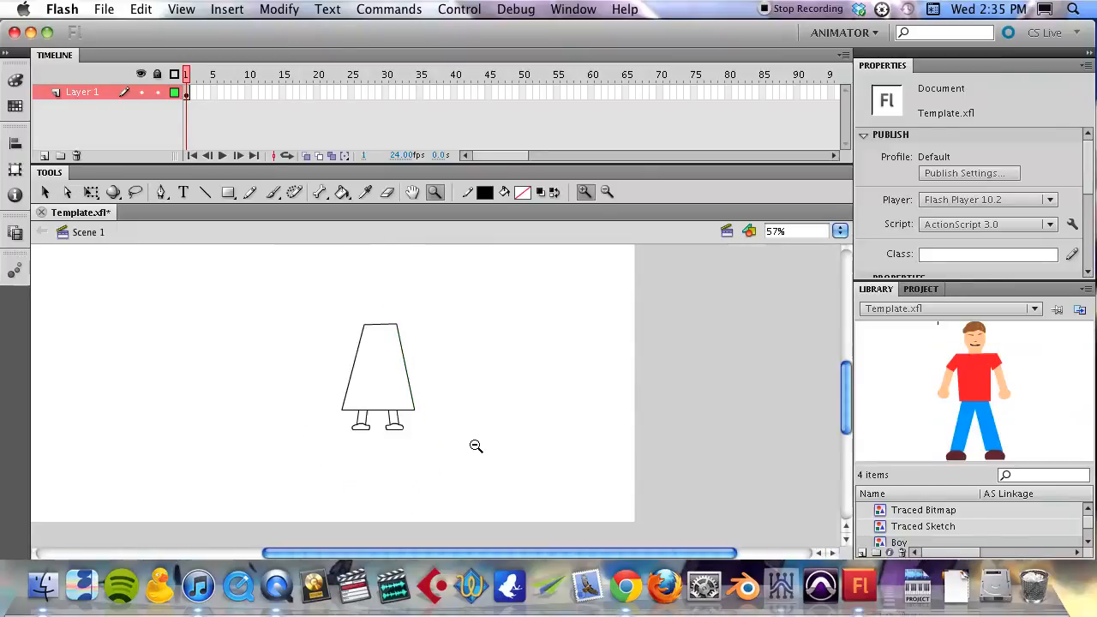
{"action": "mouse_move", "coordinate": [428, 367]}
{"action": "left_mouse_down"}
{"action": "mouse_move", "coordinate": [502, 440]}
{"action": "mouse_move", "coordinate": [551, 453]}
{"action": "mouse_move", "coordinate": [534, 433]}
{"action": "left_mouse_up"}
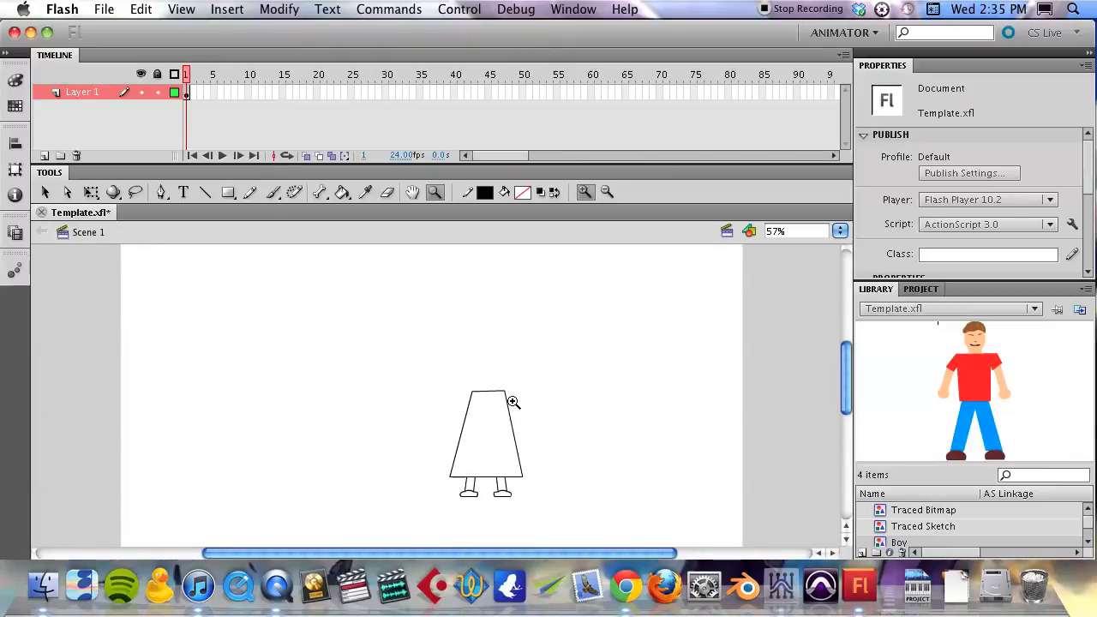
{"action": "key", "text": "n"}
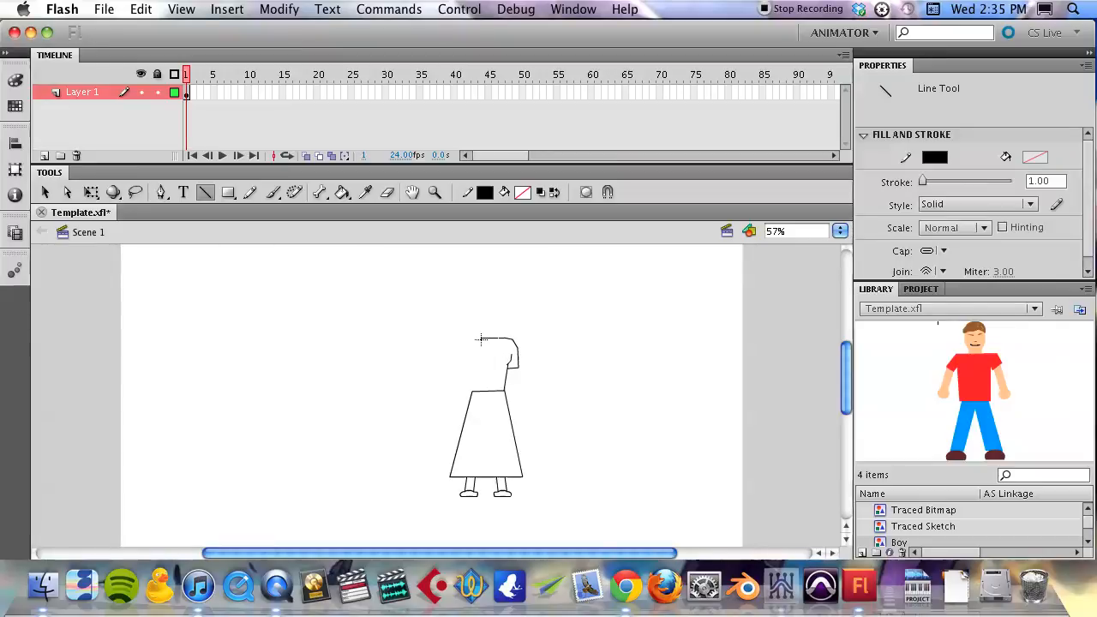
- Select the half shirt outline, place a copy to its left and flip the copy horizontally
{"action": "key", "text": "v"}
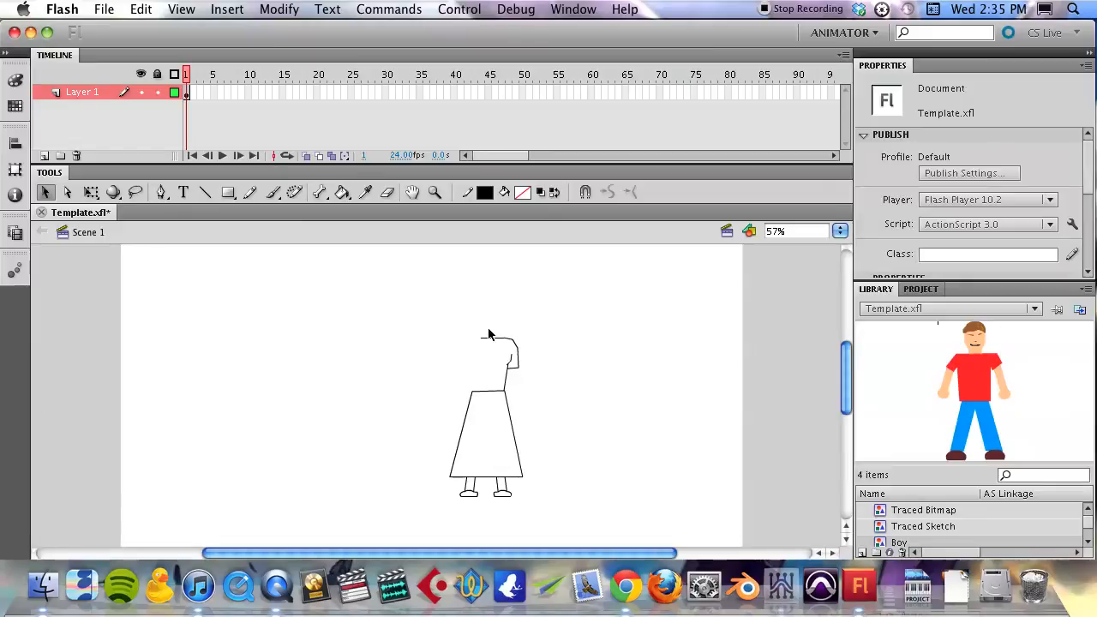
{"action": "mouse_move", "coordinate": [485, 325]}
{"action": "left_mouse_down"}
{"action": "mouse_move", "coordinate": [534, 367]}
{"action": "mouse_move", "coordinate": [539, 395]}
{"action": "left_mouse_up"}
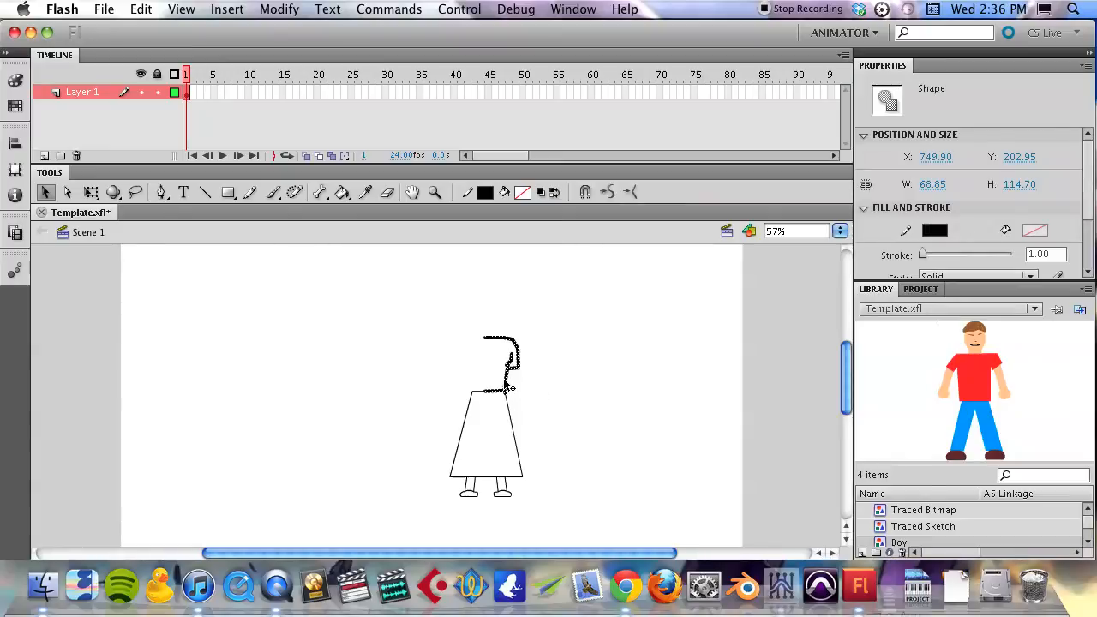
{"action": "left_click_drag", "start_coordinate": [506, 387], "coordinate": [422, 387]}
{"action": "left_click", "coordinate": [280, 9]}
{"action": "mouse_move", "coordinate": [315, 255]}
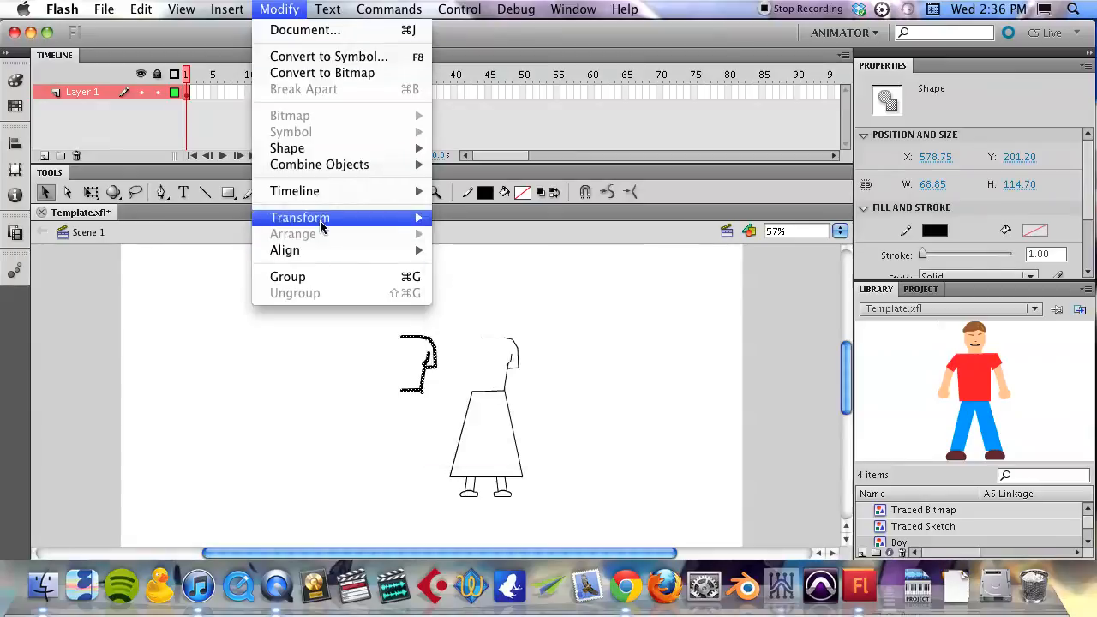
{"action": "mouse_move", "coordinate": [318, 218]}
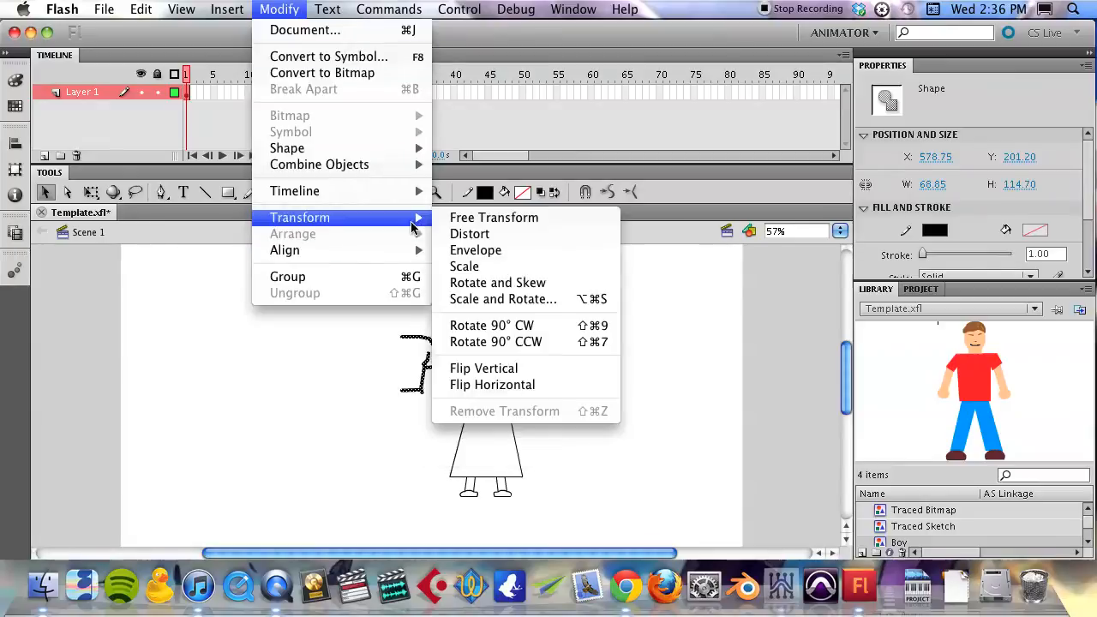
{"action": "left_click", "coordinate": [501, 385]}
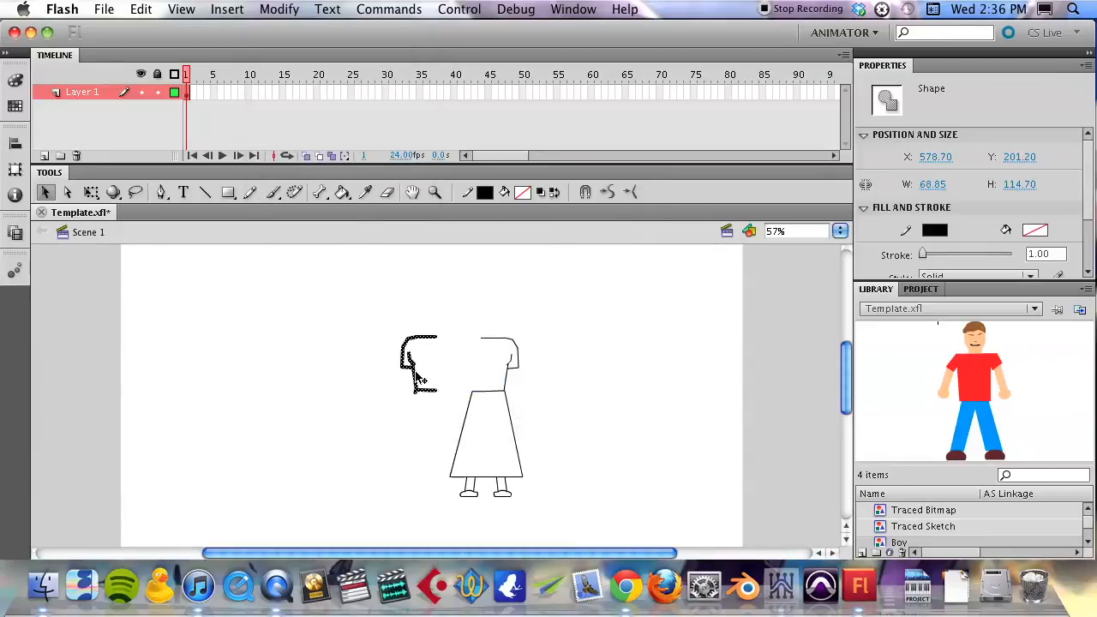
- Move the flipped half against the original shirt half and nudge it until the shoulder and waist lines meet
{"action": "left_click_drag", "start_coordinate": [416, 377], "coordinate": [474, 380]}
{"action": "key", "text": "z"}
{"action": "left_click", "coordinate": [477, 378]}
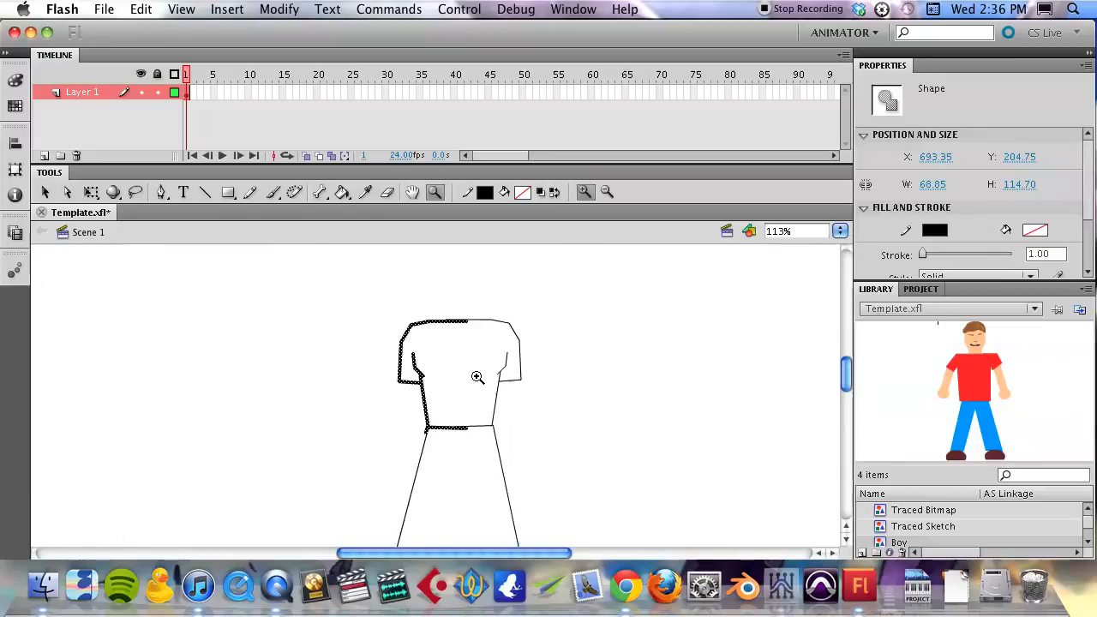
{"action": "key", "text": "Up"}
{"action": "key", "text": "Up"}
{"action": "key", "text": "Right"}
{"action": "key", "text": "Up"}
{"action": "key", "text": "Right"}
{"action": "key", "text": "Right"}
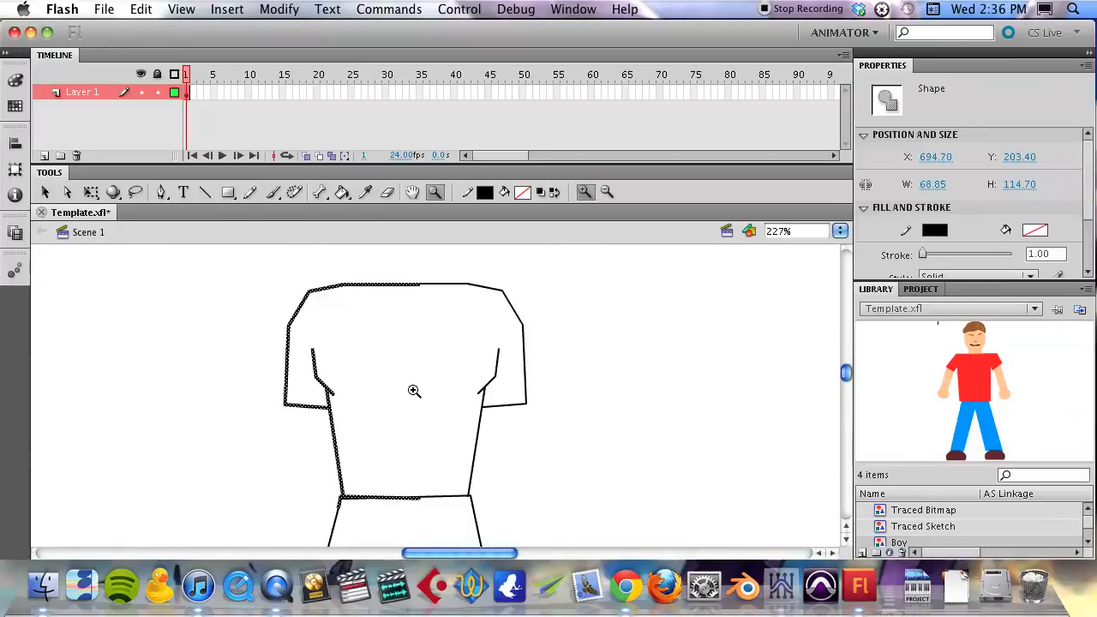
{"action": "key", "text": "Right"}
{"action": "key", "text": "Up"}
{"action": "key", "text": "Left"}
{"action": "key", "text": "Down"}
{"action": "key", "text": "v"}
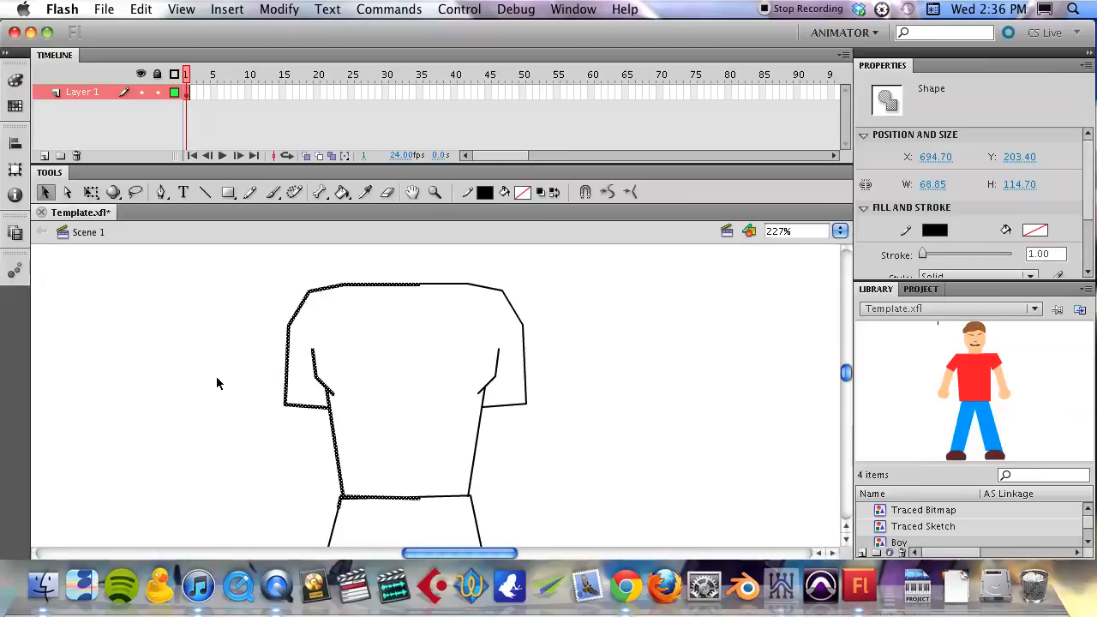
{"action": "left_click", "coordinate": [217, 378]}
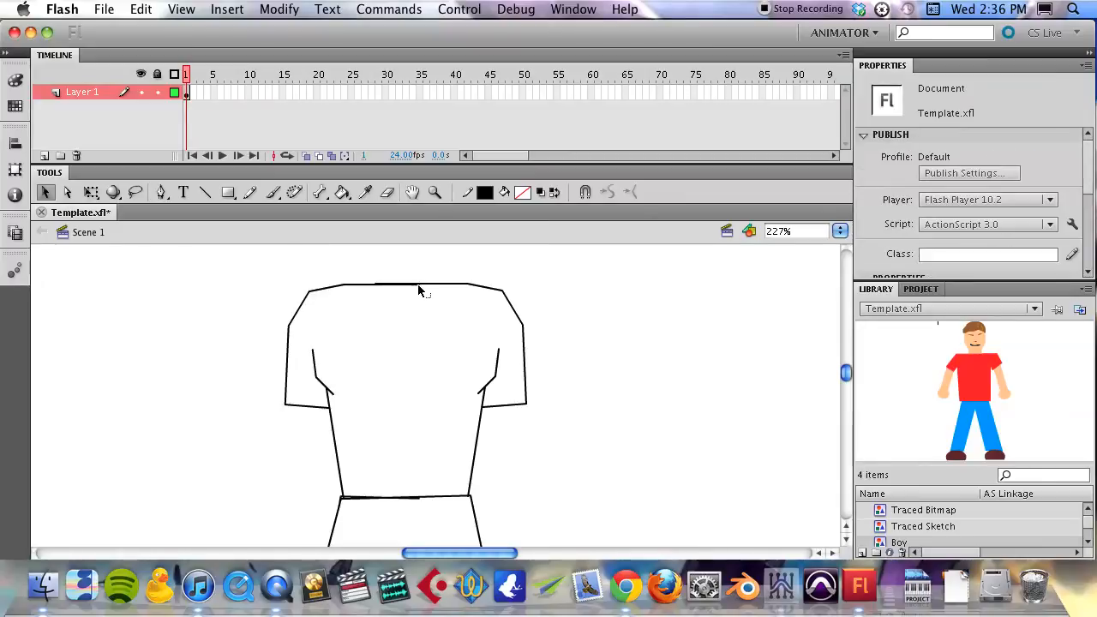
- Adjust the overlapping line ends at the shirt's top edge and waist to join the two halves
{"action": "left_click_drag", "start_coordinate": [419, 283], "coordinate": [420, 283]}
{"action": "left_click", "coordinate": [343, 499]}
{"action": "left_click", "coordinate": [422, 506]}
{"action": "left_click", "coordinate": [420, 497]}
{"action": "left_click", "coordinate": [427, 504]}
- Draw an arm ending in a simple angular hand below each shirt sleeve with the Line tool
{"action": "key", "text": "n"}
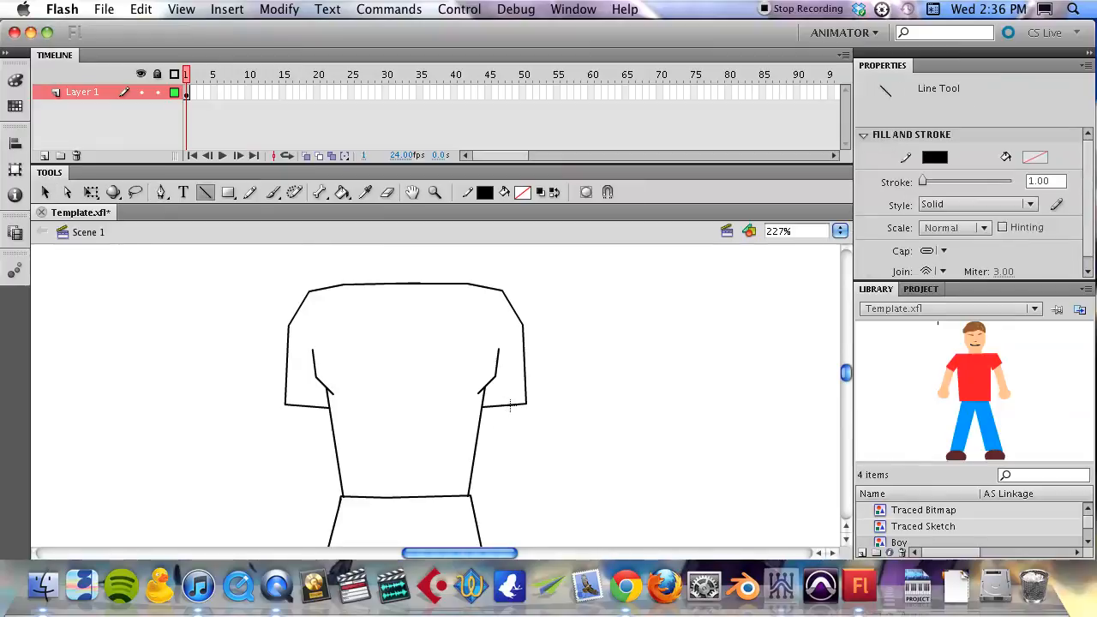
{"action": "mouse_move", "coordinate": [511, 407]}
{"action": "left_mouse_down"}
{"action": "mouse_move", "coordinate": [519, 508]}
{"action": "mouse_move", "coordinate": [491, 528]}
{"action": "mouse_move", "coordinate": [483, 401]}
{"action": "left_mouse_up"}
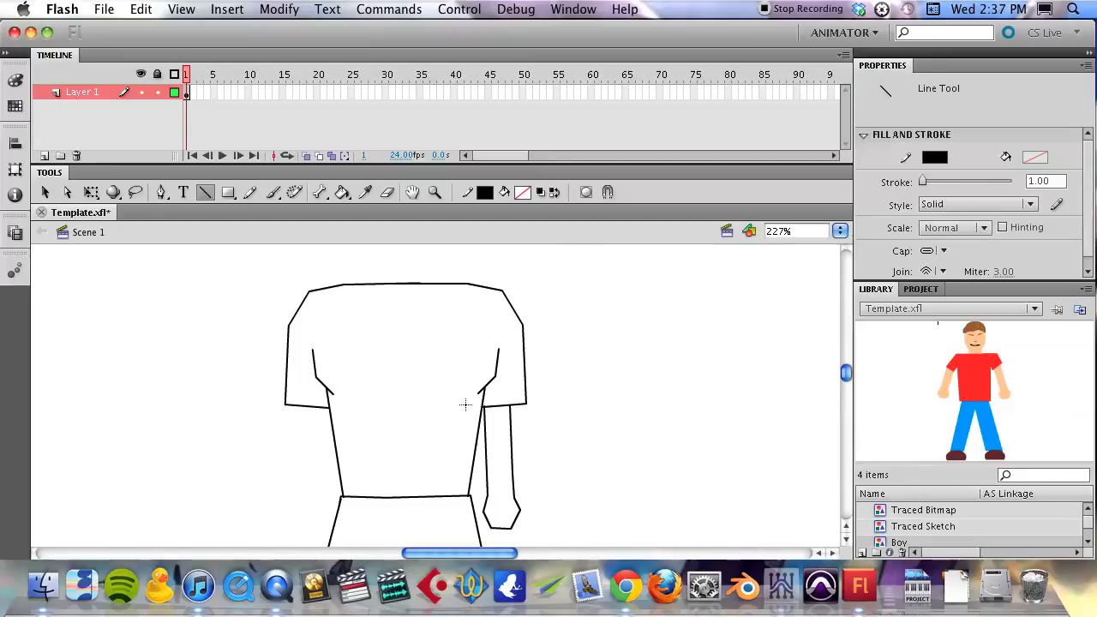
{"action": "left_click_drag", "start_coordinate": [326, 406], "coordinate": [287, 527]}
{"action": "left_click_drag", "start_coordinate": [287, 527], "coordinate": [296, 403]}
- Delete the short line ends of the left arm that stick out past the sleeve's hem
{"action": "key", "text": "v"}
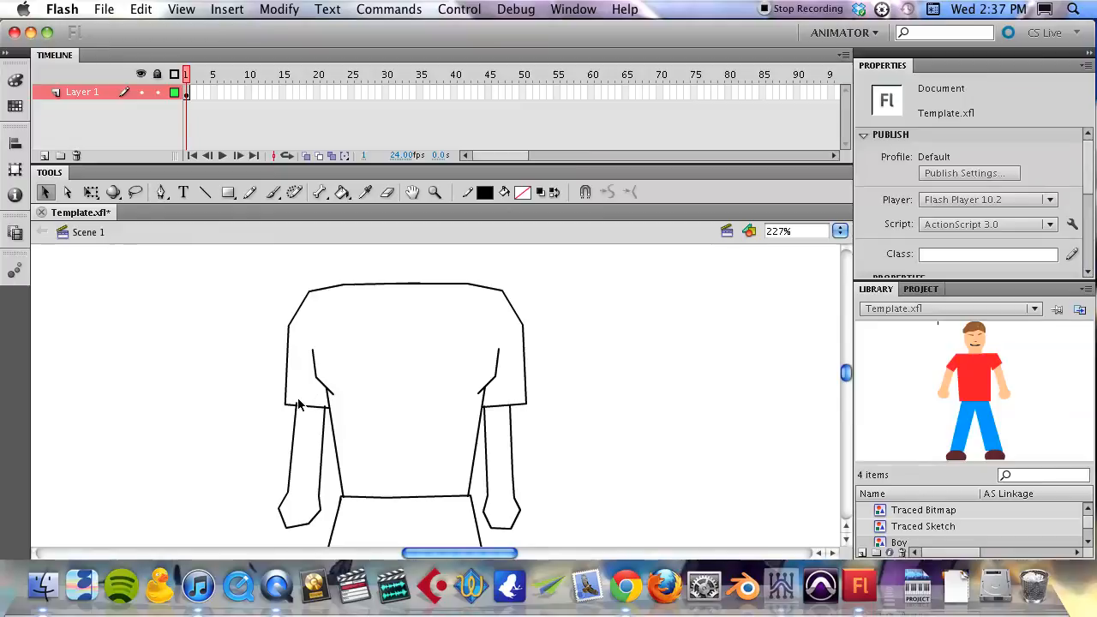
{"action": "left_click", "coordinate": [296, 403]}
{"action": "key", "text": "Delete"}
{"action": "left_click", "coordinate": [324, 406]}
{"action": "key", "text": "Delete"}
- Clean up the doubled line in the shirt's top edge and pull the edge's middle down into a V-neck with an adjusted right shoulder
{"action": "left_click", "coordinate": [382, 288]}
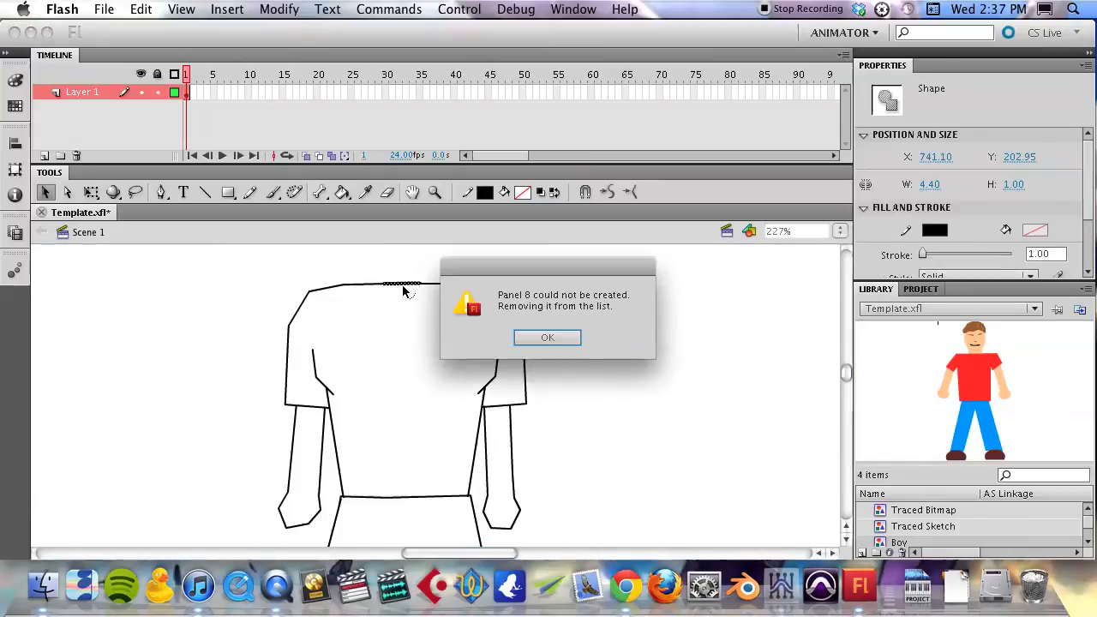
{"action": "left_click", "coordinate": [524, 337]}
{"action": "left_click", "coordinate": [563, 338]}
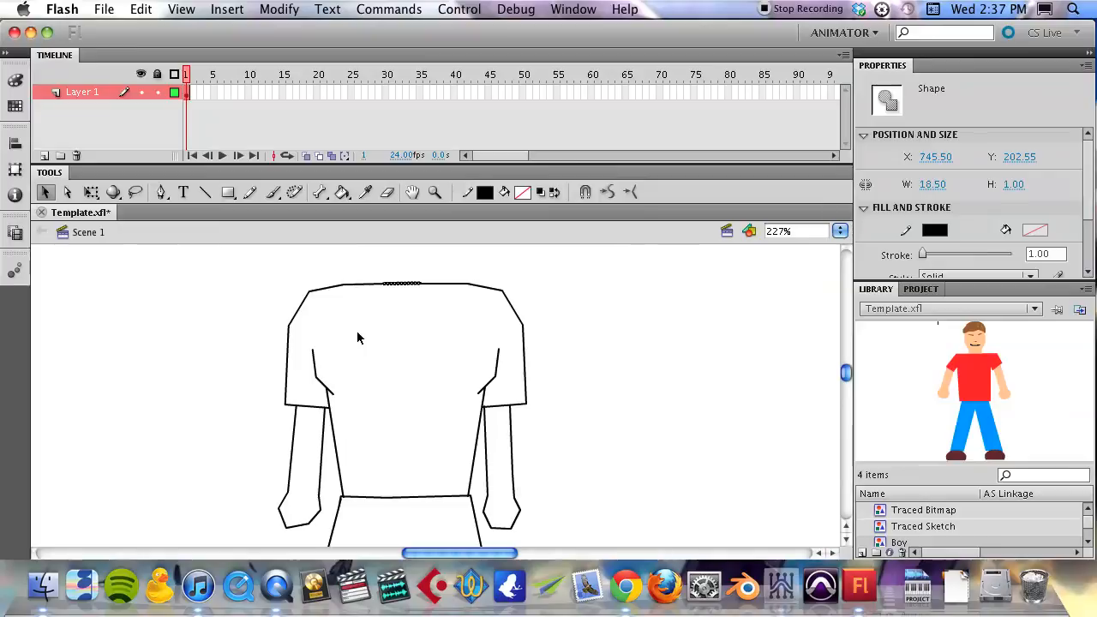
{"action": "key", "text": "super+z"}
{"action": "left_click", "coordinate": [400, 285]}
{"action": "left_click", "coordinate": [400, 294]}
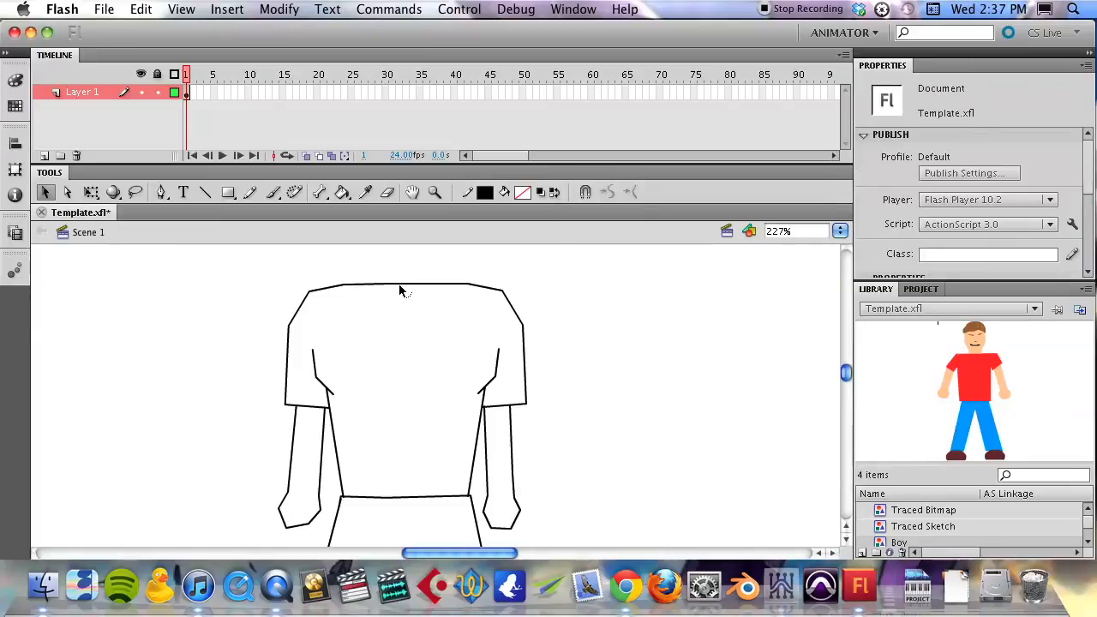
{"action": "left_click_drag", "start_coordinate": [413, 285], "coordinate": [406, 335]}
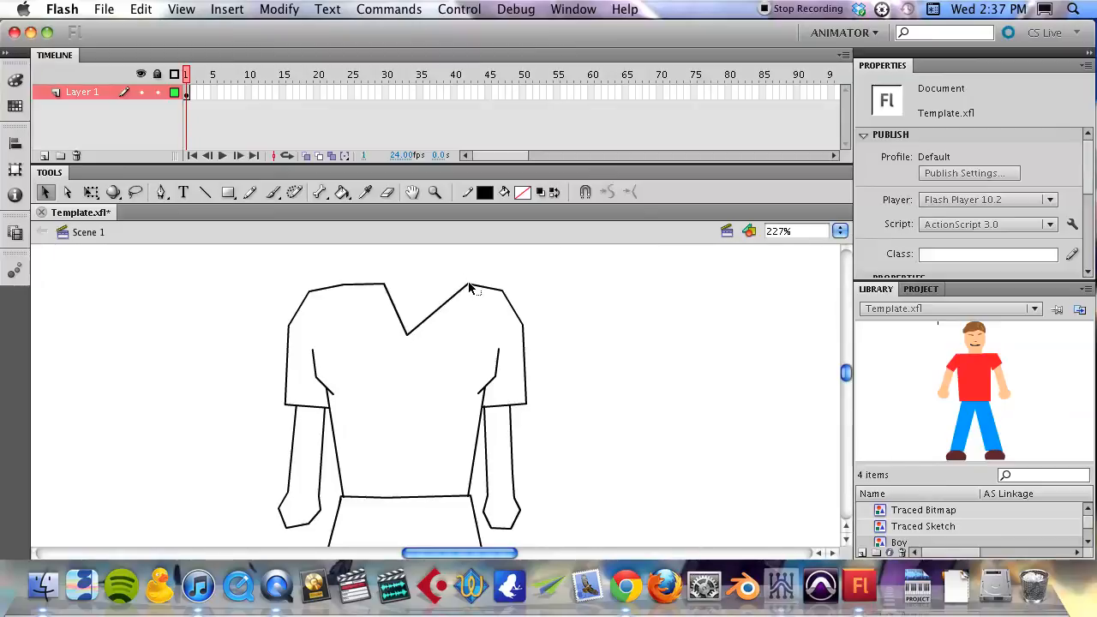
{"action": "left_click_drag", "start_coordinate": [469, 288], "coordinate": [498, 289]}
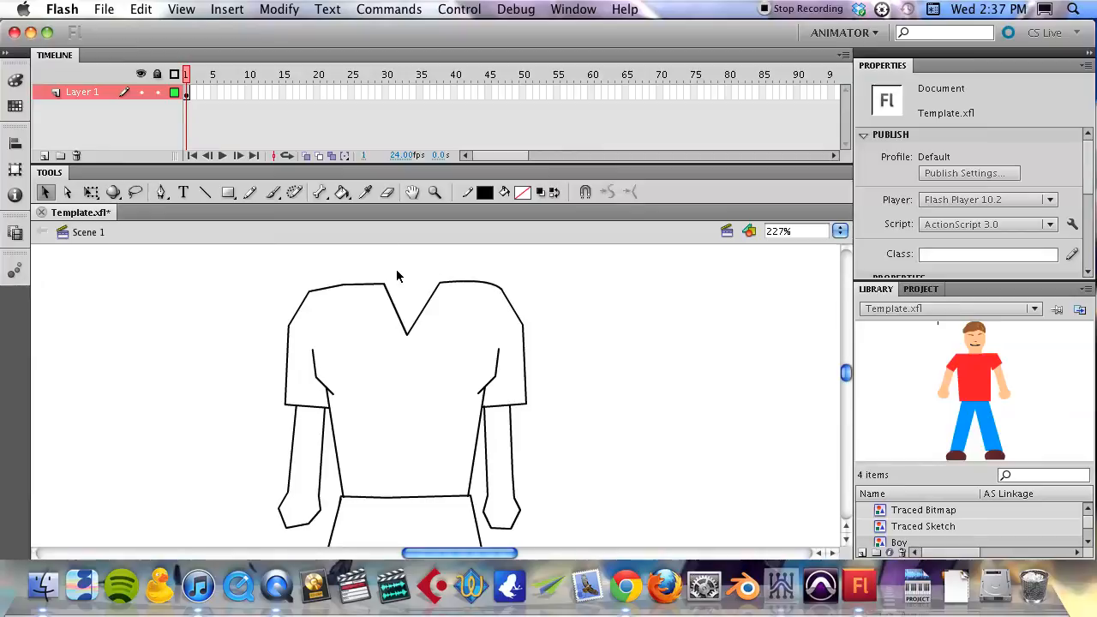
- Draw an open-bottomed box about 50 px wide on top of the shoulders with the Line tool
{"action": "left_click_drag", "start_coordinate": [395, 283], "coordinate": [396, 422]}
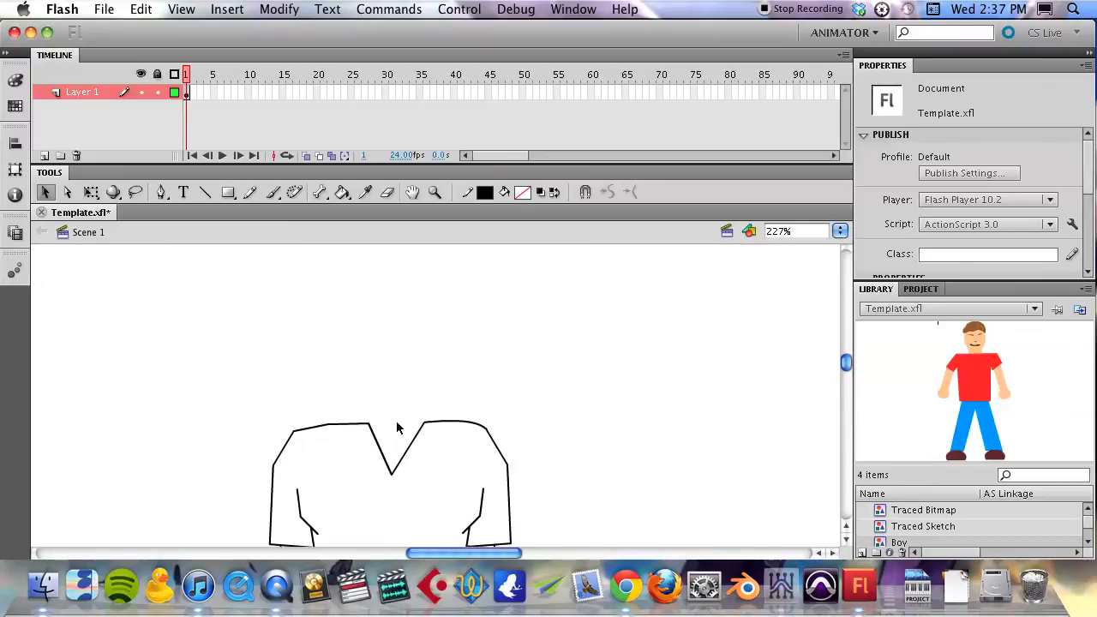
{"action": "key", "text": "l"}
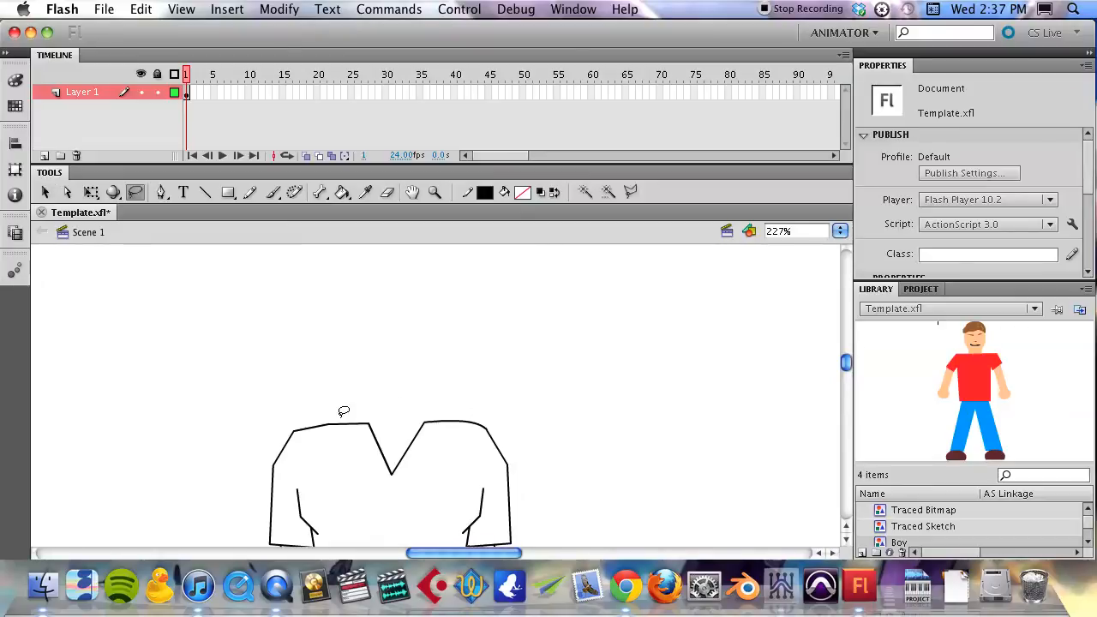
{"action": "key", "text": "n"}
{"action": "mouse_move", "coordinate": [343, 423]}
{"action": "left_mouse_down"}
{"action": "mouse_move", "coordinate": [342, 331]}
{"action": "mouse_move", "coordinate": [465, 338]}
{"action": "mouse_move", "coordinate": [434, 326]}
{"action": "mouse_move", "coordinate": [443, 329]}
{"action": "mouse_move", "coordinate": [442, 441]}
{"action": "mouse_move", "coordinate": [440, 421]}
{"action": "left_mouse_up"}
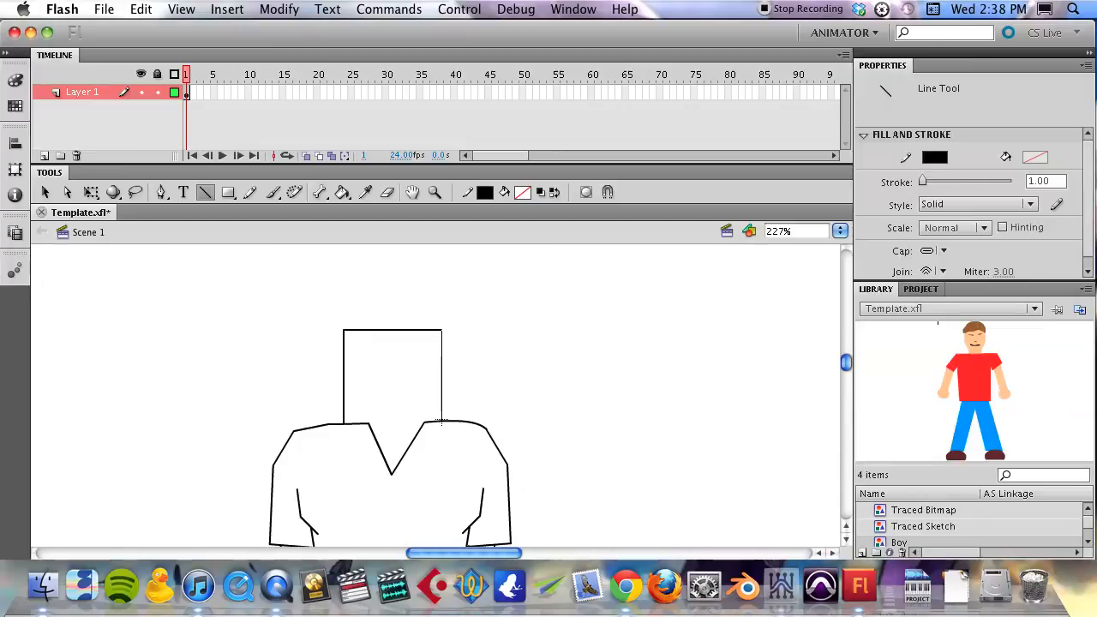
- Bend the box's top edge up into a dome and its two sides outward to form a rounded hair outline
{"action": "key", "text": "v"}
{"action": "left_click", "coordinate": [384, 331]}
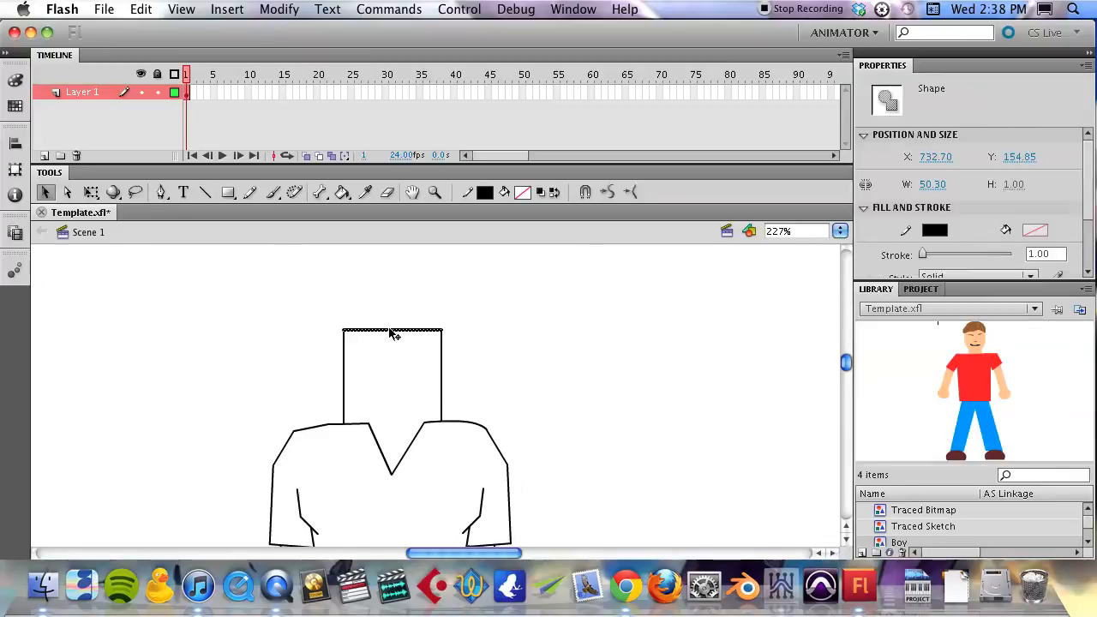
{"action": "left_click", "coordinate": [388, 336]}
{"action": "left_click_drag", "start_coordinate": [392, 331], "coordinate": [394, 286]}
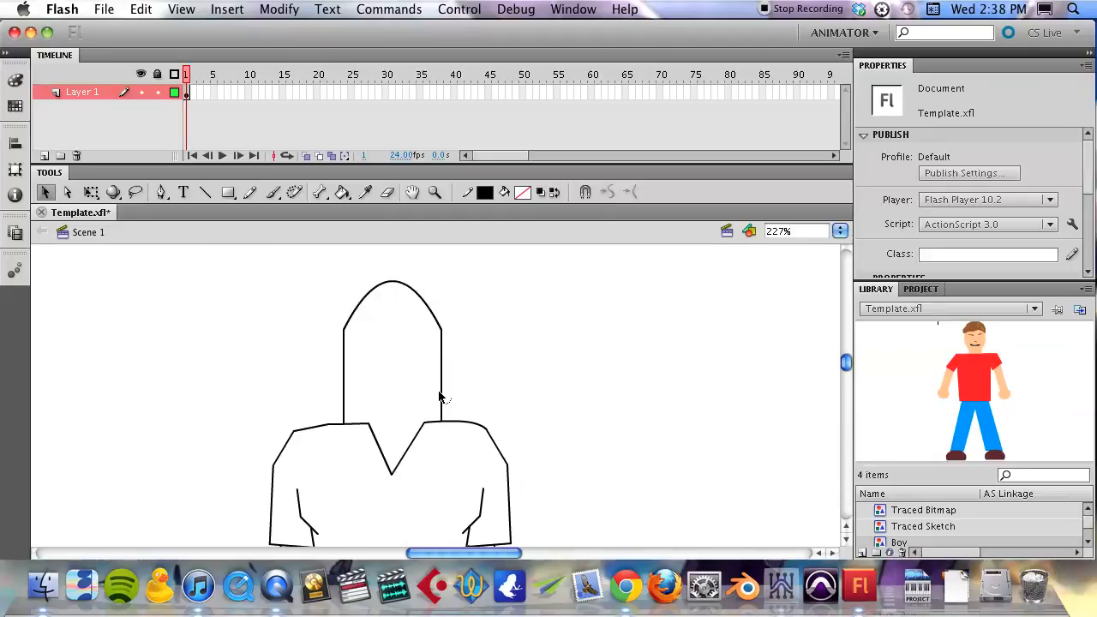
{"action": "left_click_drag", "start_coordinate": [443, 394], "coordinate": [448, 410]}
{"action": "left_click_drag", "start_coordinate": [343, 403], "coordinate": [334, 420]}
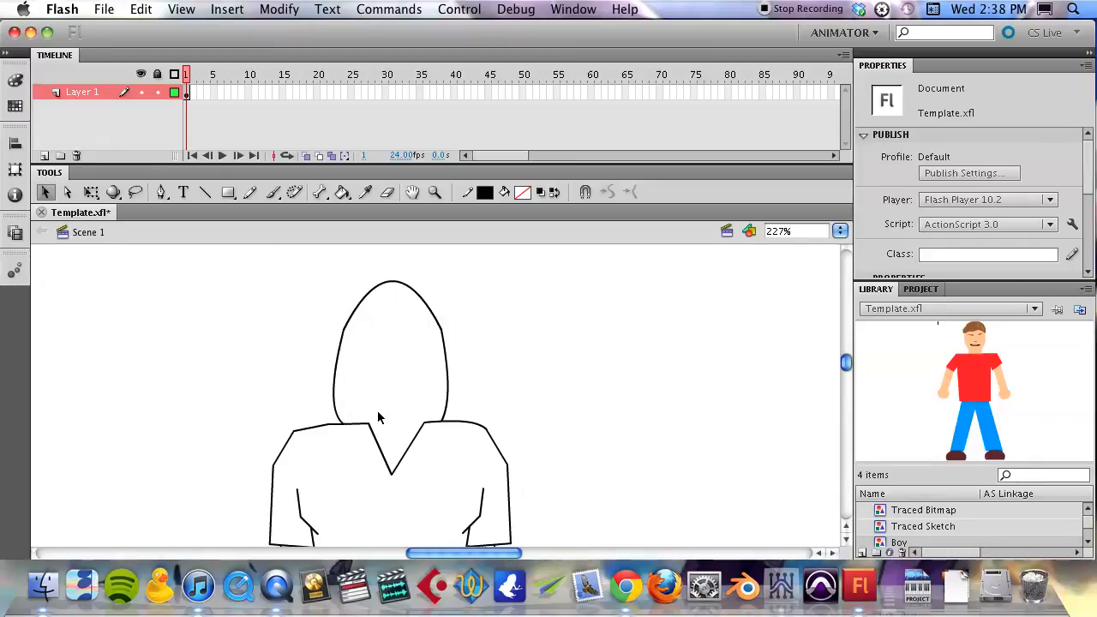
- Draw two neck lines rising from the V-neck and a closed face outline inside the hair shape with the Line tool
{"action": "key", "text": "n"}
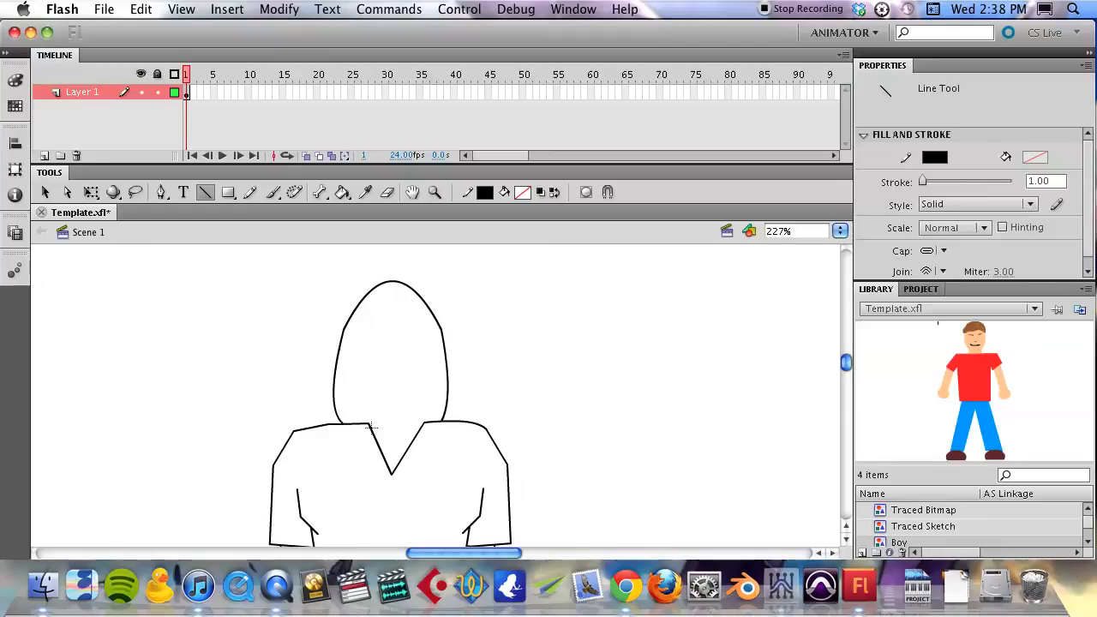
{"action": "mouse_move", "coordinate": [371, 424]}
{"action": "left_mouse_down"}
{"action": "mouse_move", "coordinate": [374, 406]}
{"action": "mouse_move", "coordinate": [412, 415]}
{"action": "mouse_move", "coordinate": [413, 406]}
{"action": "left_mouse_up"}
{"action": "left_click_drag", "start_coordinate": [385, 415], "coordinate": [419, 397]}
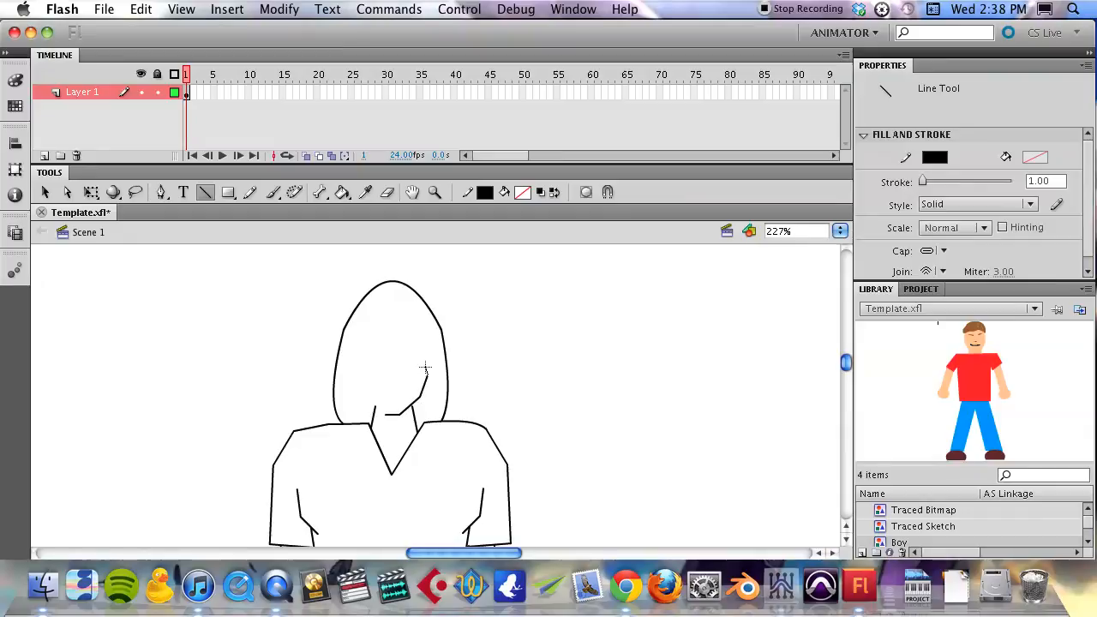
{"action": "left_click_drag", "start_coordinate": [425, 366], "coordinate": [426, 341]}
{"action": "left_click_drag", "start_coordinate": [387, 315], "coordinate": [371, 322]}
{"action": "left_click_drag", "start_coordinate": [362, 347], "coordinate": [362, 364]}
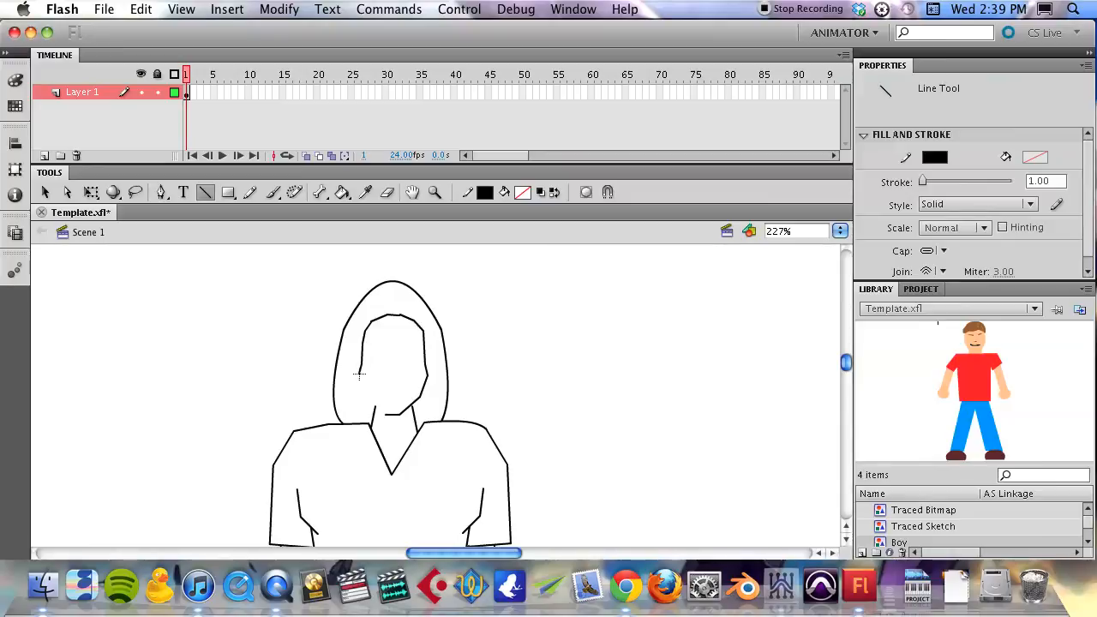
{"action": "left_click_drag", "start_coordinate": [362, 388], "coordinate": [375, 409]}
{"action": "left_click_drag", "start_coordinate": [383, 415], "coordinate": [383, 414]}
- Draw a short horizontal mouth line in the lower face and bend it down into a smile
{"action": "left_click_drag", "start_coordinate": [384, 389], "coordinate": [406, 388]}
{"action": "key", "text": "v"}
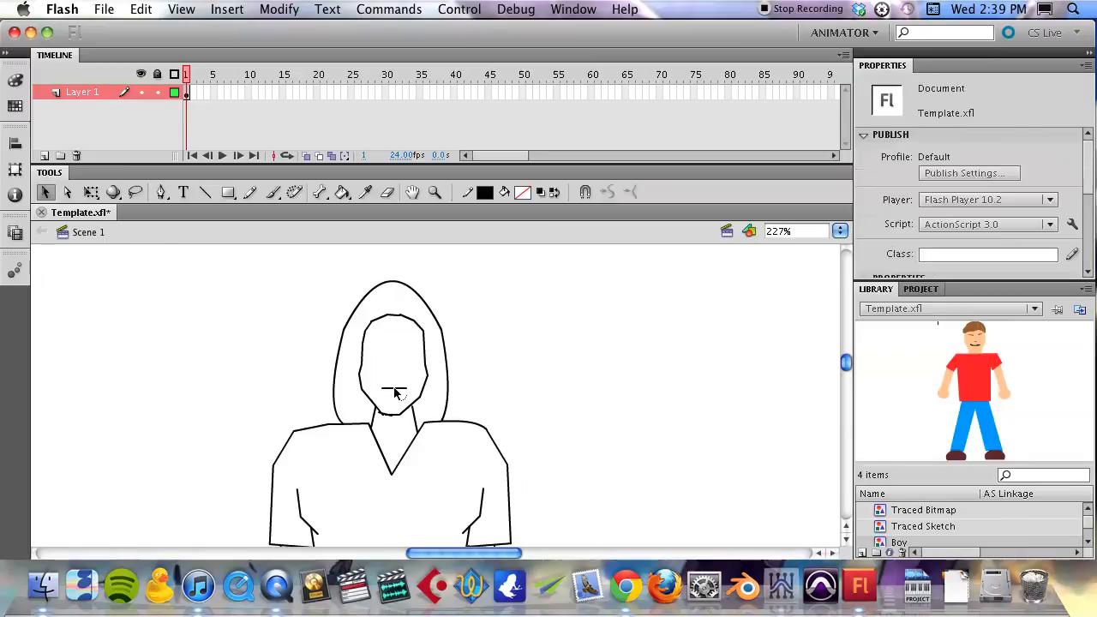
{"action": "left_click_drag", "start_coordinate": [394, 390], "coordinate": [394, 395]}
{"action": "key", "text": "l"}
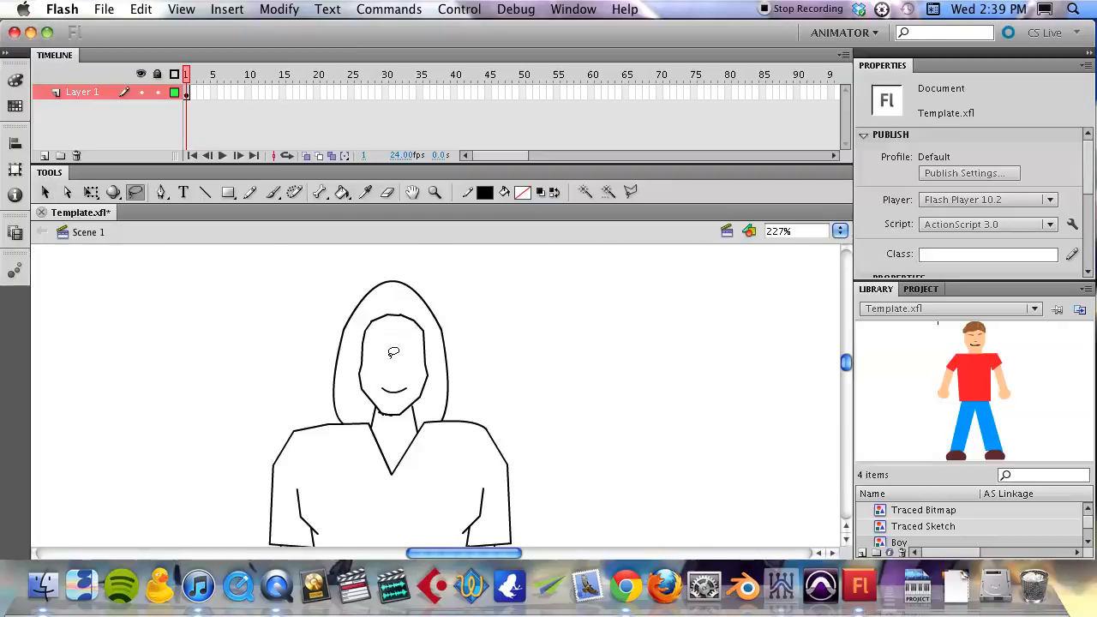
- Draw a small angled nose line above the mouth with the Line tool
{"action": "key", "text": "n"}
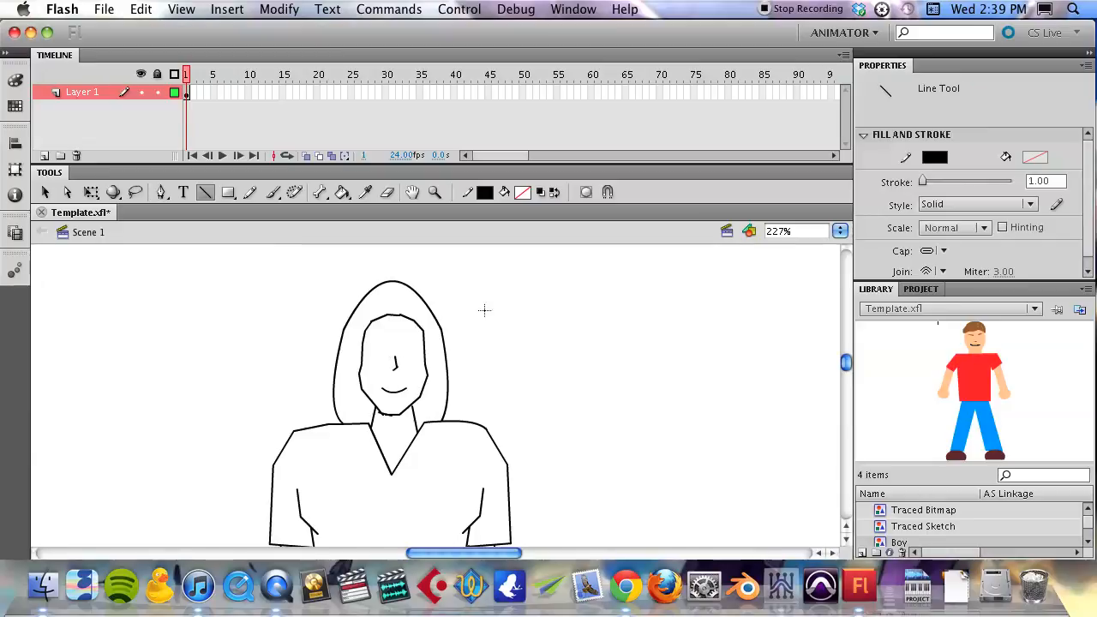
{"action": "key", "text": "z"}
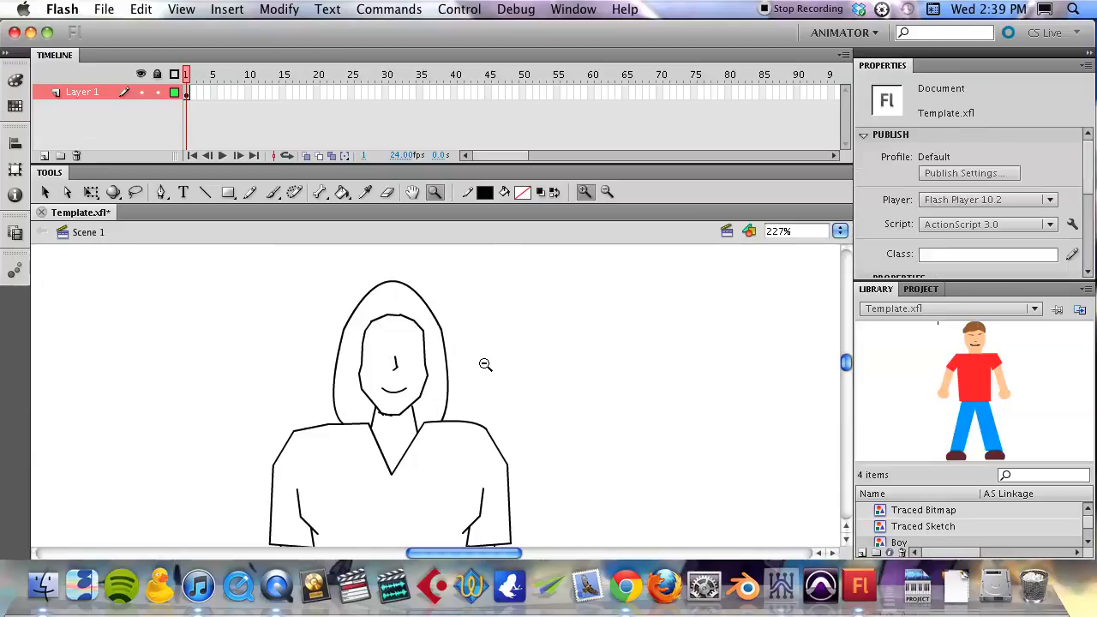
{"action": "left_click", "coordinate": [485, 365], "text": "alt"}
{"action": "left_click", "coordinate": [485, 365], "text": "alt"}
{"action": "left_click_drag", "start_coordinate": [460, 435], "coordinate": [476, 354]}
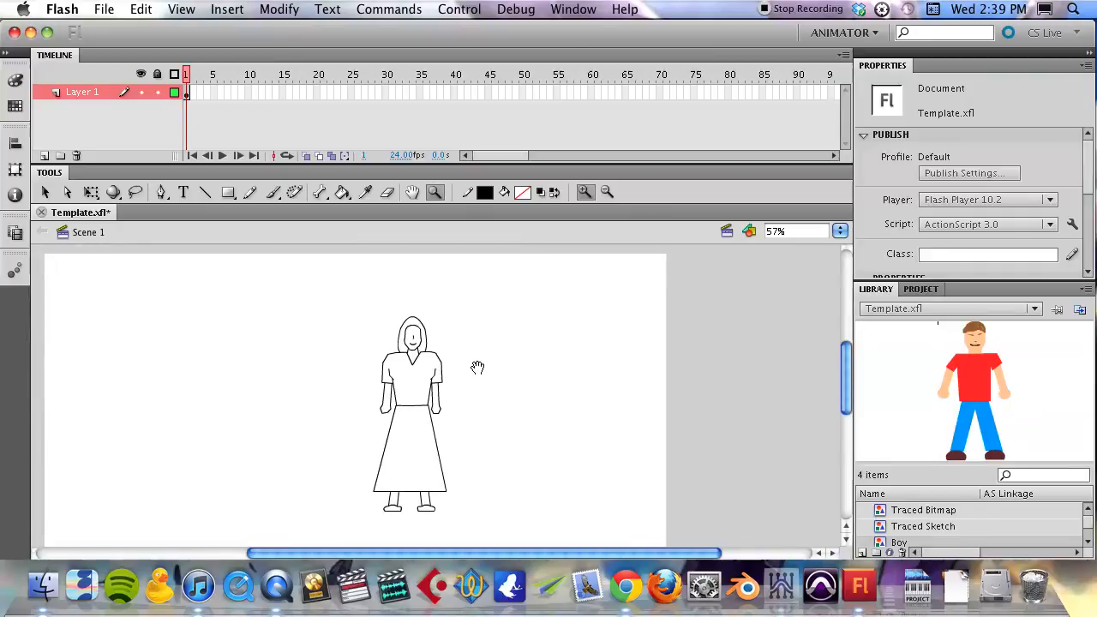
{"action": "left_click", "coordinate": [411, 364]}
{"action": "left_click", "coordinate": [412, 360]}
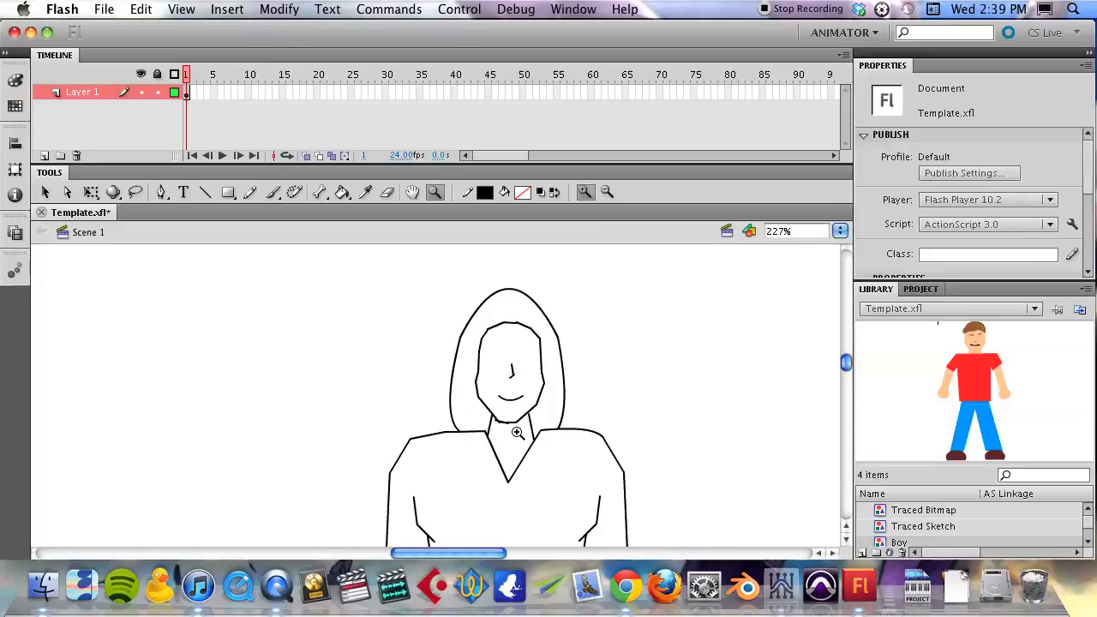
{"action": "key", "text": "a"}
{"action": "left_click_drag", "start_coordinate": [433, 285], "coordinate": [596, 430]}
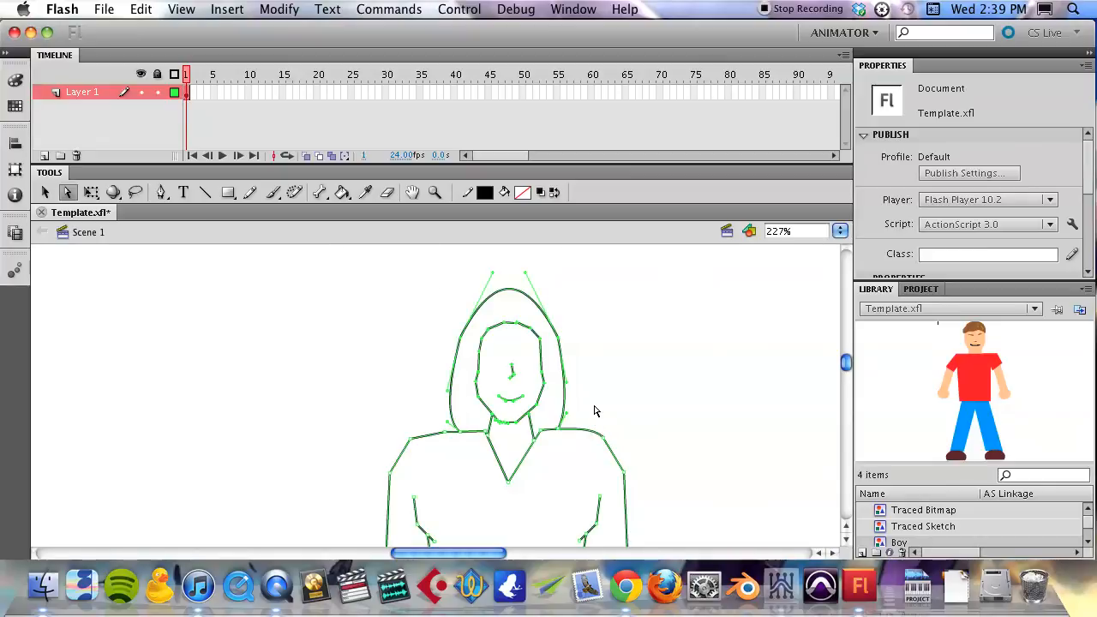
{"action": "key", "text": "q"}
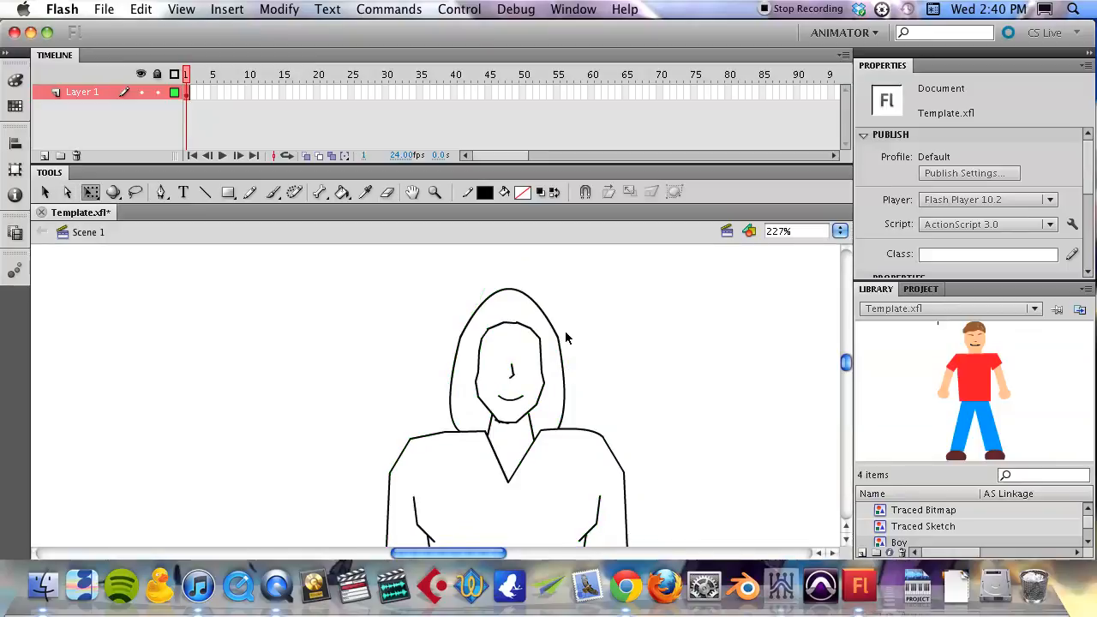
- Select the hair, face and upper neck outlines and scale them up to about 77 by 93 px with Free Transform
{"action": "key", "text": "v"}
{"action": "left_click_drag", "start_coordinate": [424, 277], "coordinate": [594, 431]}
{"action": "key", "text": "q"}
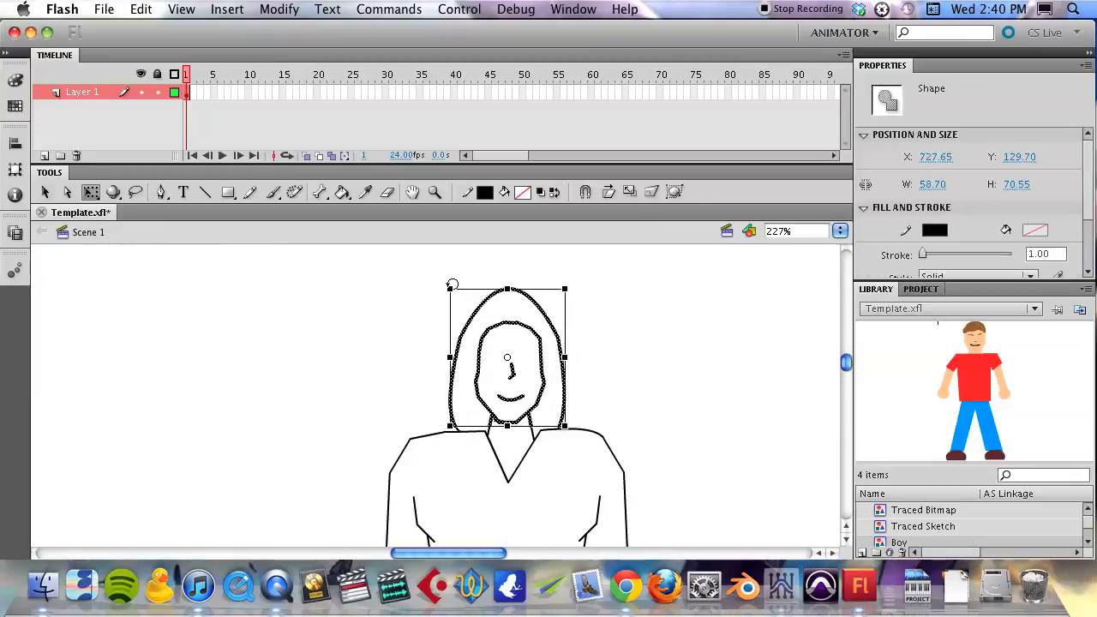
{"action": "left_click_drag", "start_coordinate": [447, 283], "coordinate": [406, 247]}
- Nudge the enlarged head right to about X 718 so it is centred over the neckline, and deselect it
{"action": "key", "text": "Right"}
{"action": "key", "text": "Right"}
{"action": "key", "text": "Right"}
{"action": "key", "text": "Right"}
{"action": "key", "text": "Right"}
{"action": "key", "text": "Right"}
{"action": "key", "text": "Right"}
{"action": "key", "text": "Right"}
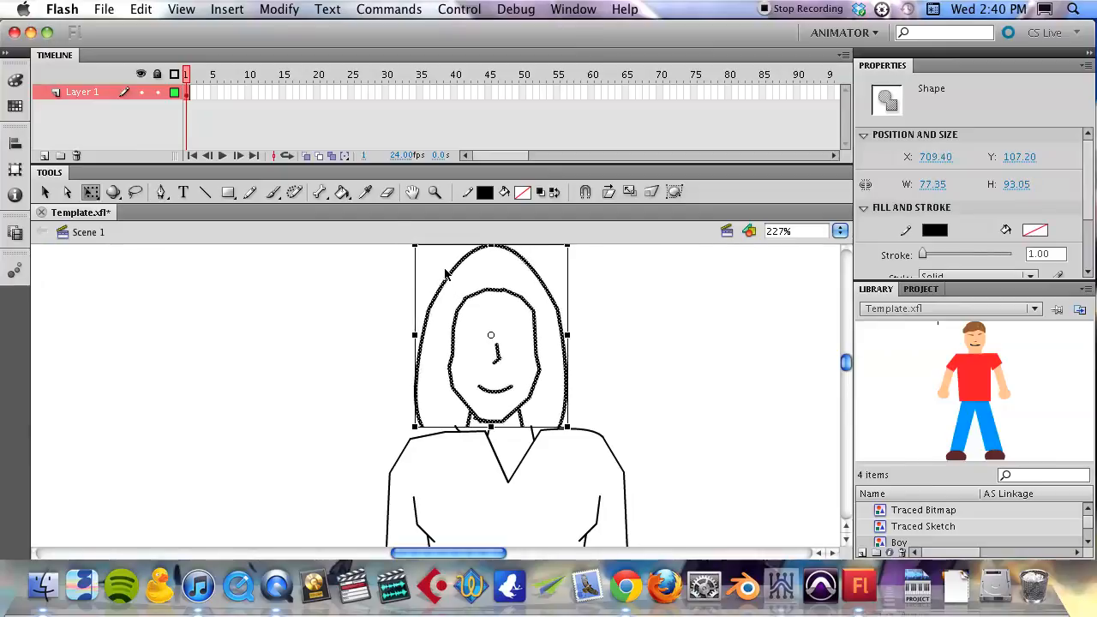
{"action": "key", "text": "Right"}
{"action": "key", "text": "Right"}
{"action": "key", "text": "Right"}
{"action": "key", "text": "Right"}
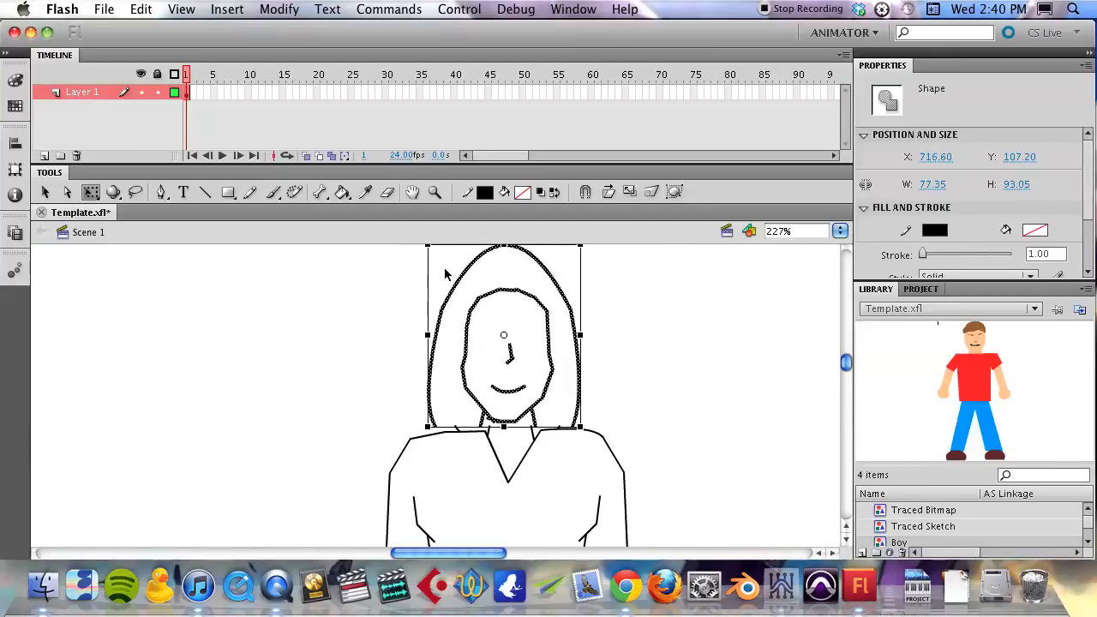
{"action": "key", "text": "Right"}
{"action": "key", "text": "Right"}
{"action": "key", "text": "Right"}
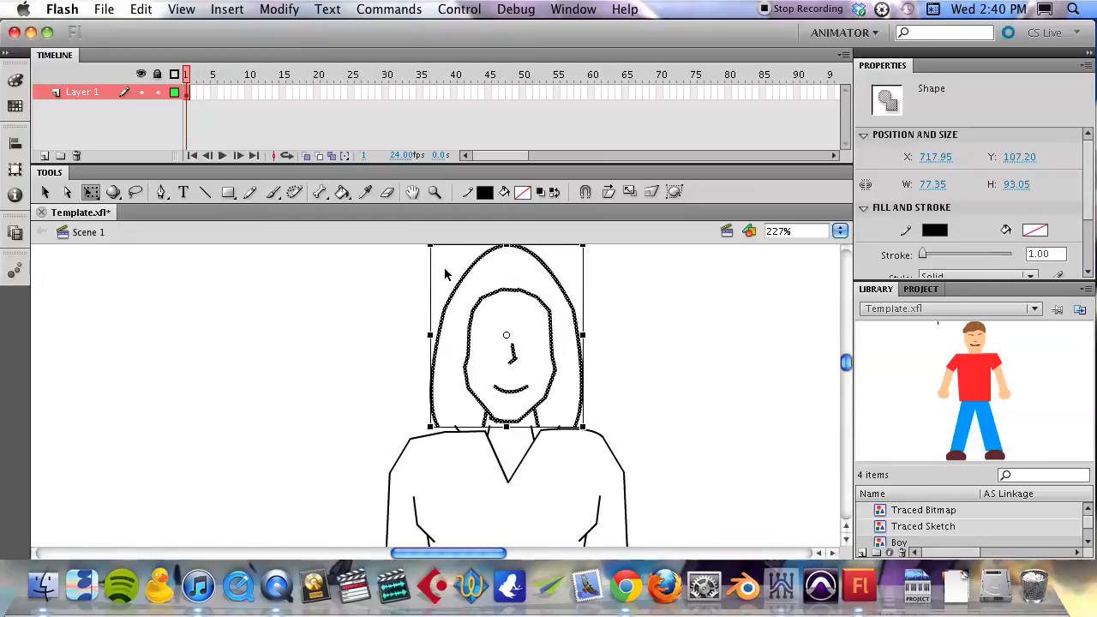
{"action": "left_click", "coordinate": [398, 412]}
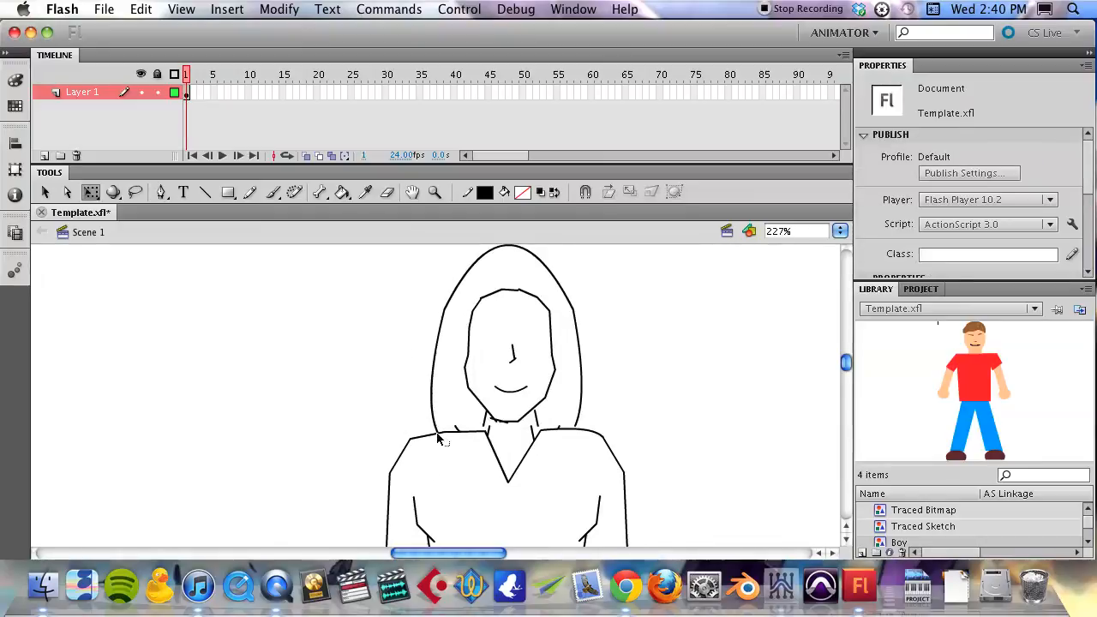
- Delete the displaced neck line pieces beside the neck, below the enlarged face
{"action": "left_click", "coordinate": [537, 420]}
{"action": "key", "text": "Delete"}
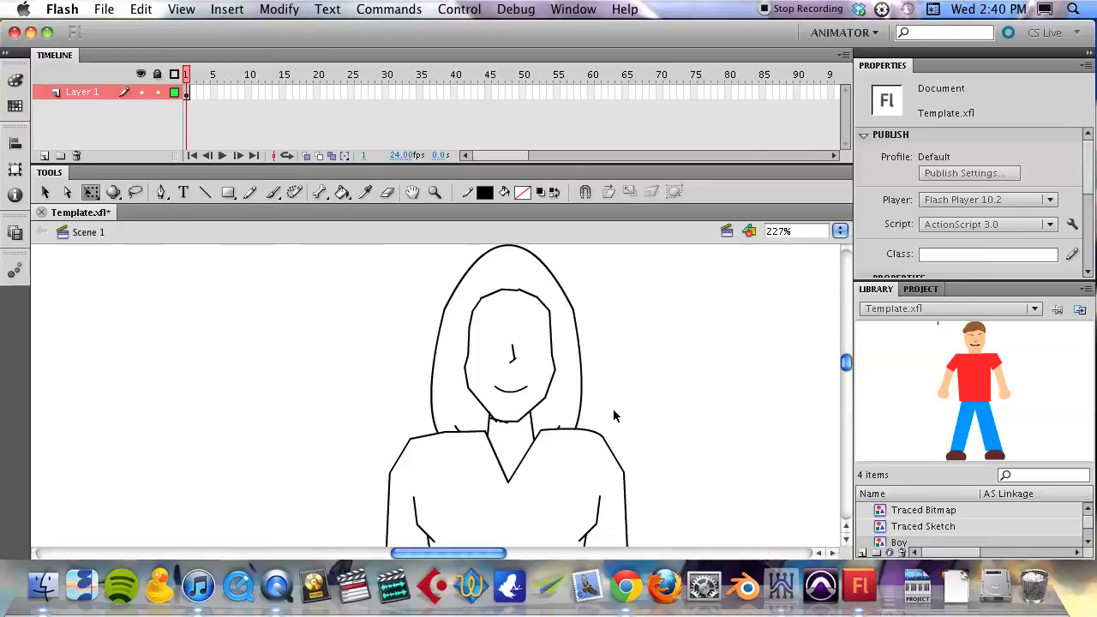
- Convert the whole figure to a Graphic symbol named Felmale and delete its instance from the stage
{"action": "key", "text": "z"}
{"action": "left_click", "coordinate": [568, 440], "text": "alt"}
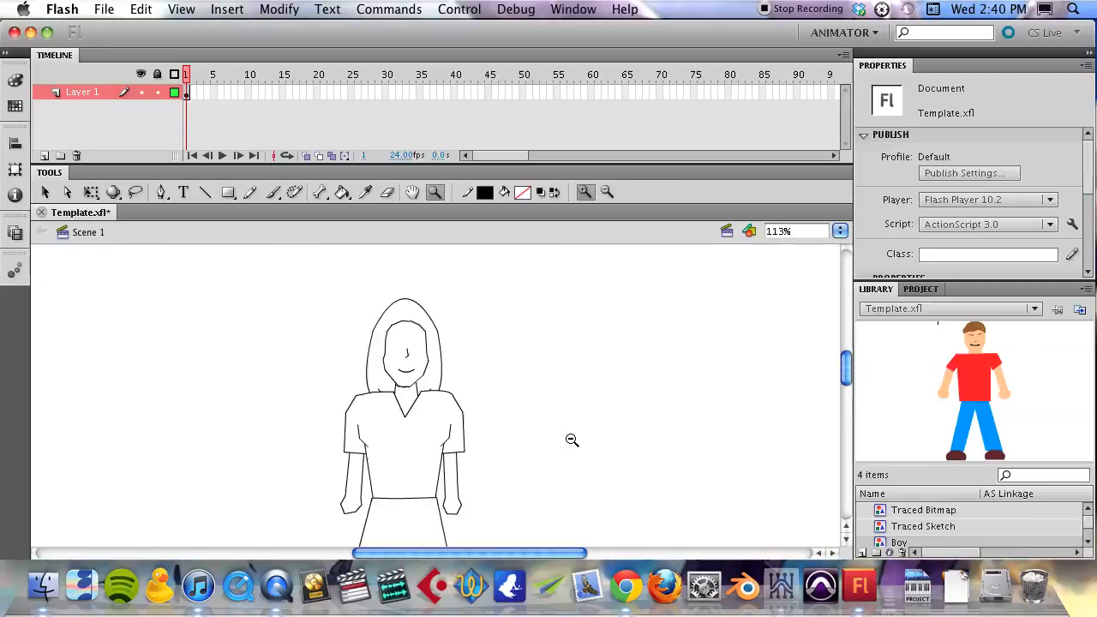
{"action": "left_click", "coordinate": [568, 441], "text": "alt"}
{"action": "left_click_drag", "start_coordinate": [389, 440], "coordinate": [554, 405]}
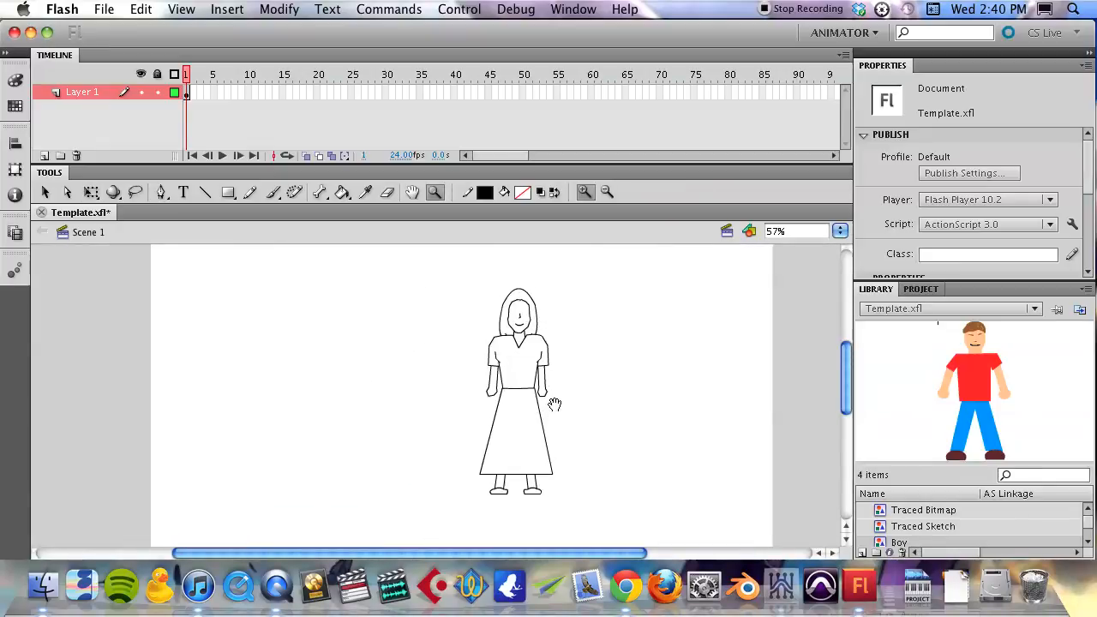
{"action": "key", "text": "v"}
{"action": "left_click_drag", "start_coordinate": [462, 274], "coordinate": [588, 514]}
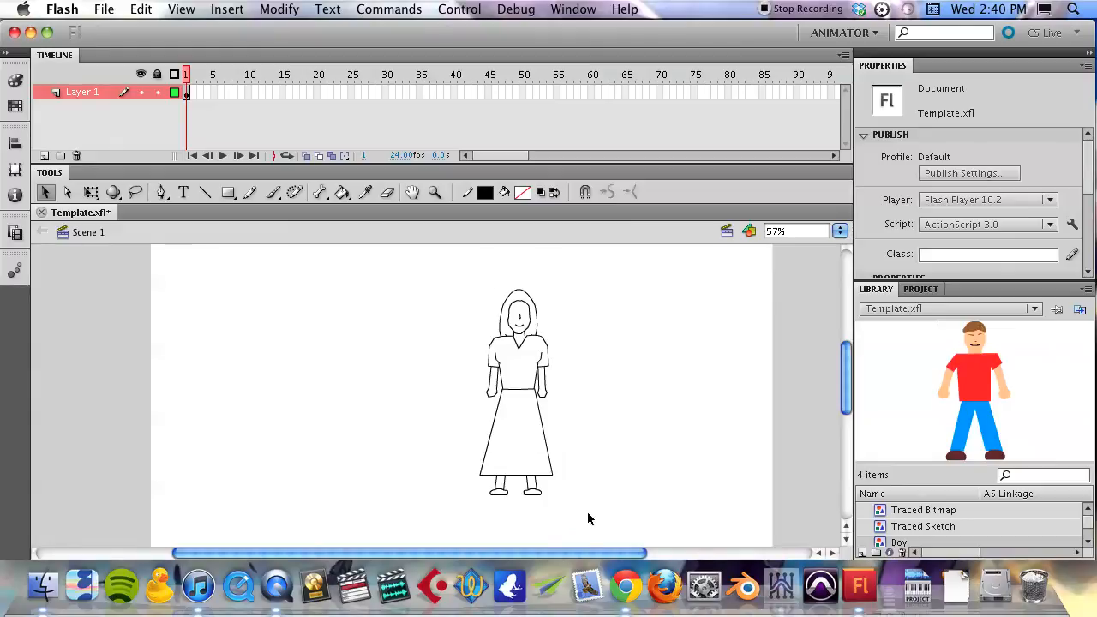
{"action": "right_click", "coordinate": [526, 393]}
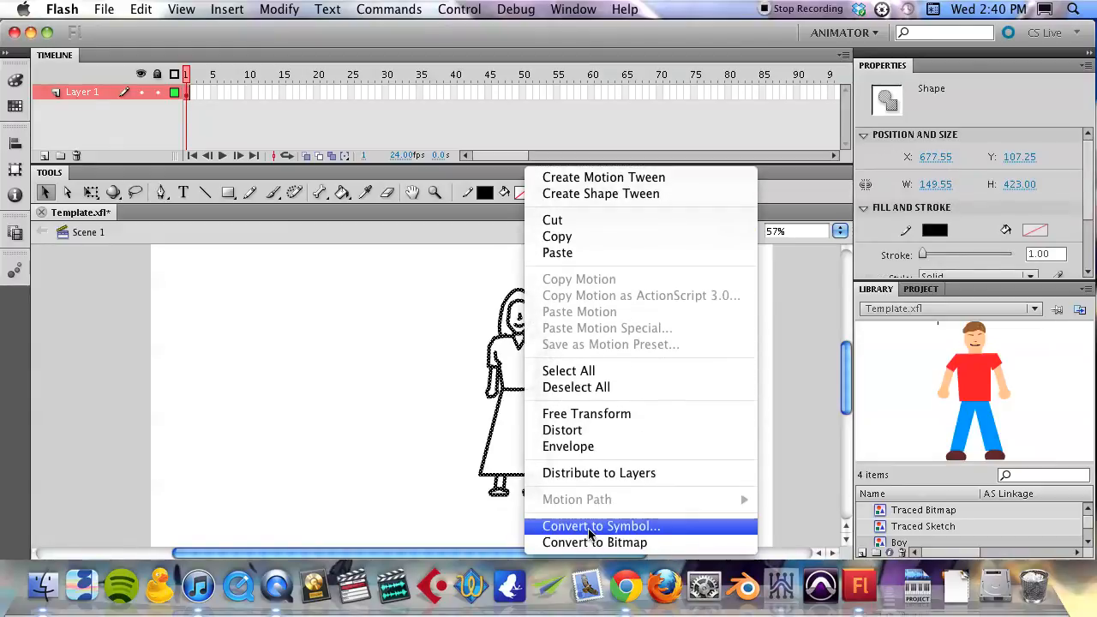
{"action": "left_click", "coordinate": [589, 533]}
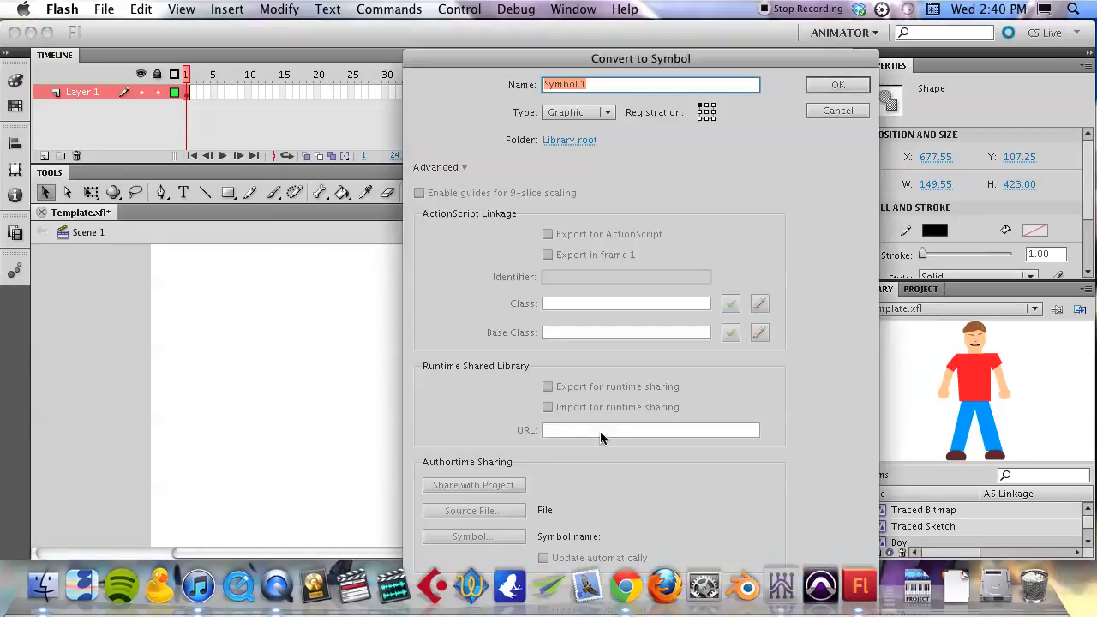
{"action": "type", "text": "Ci"}
{"action": "key", "text": "Return"}
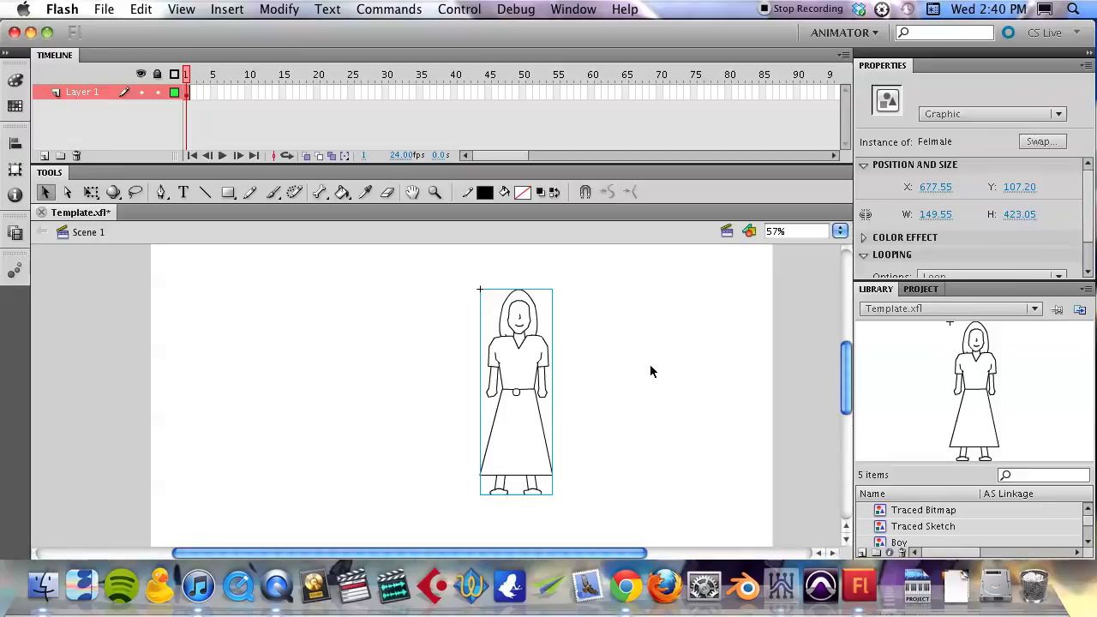
{"action": "key", "text": "Delete"}
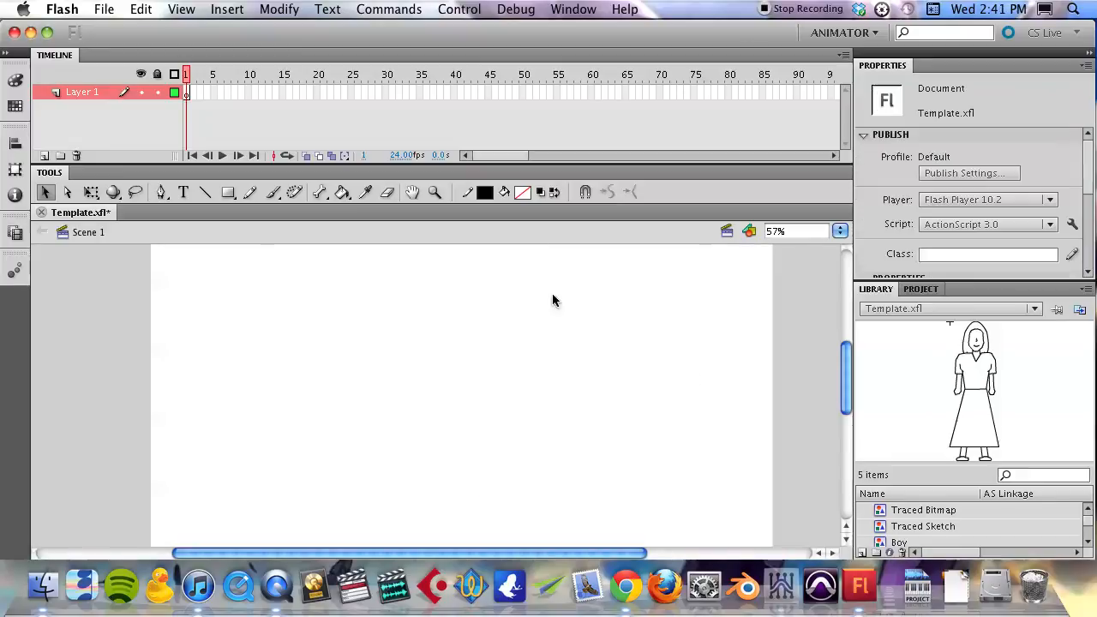